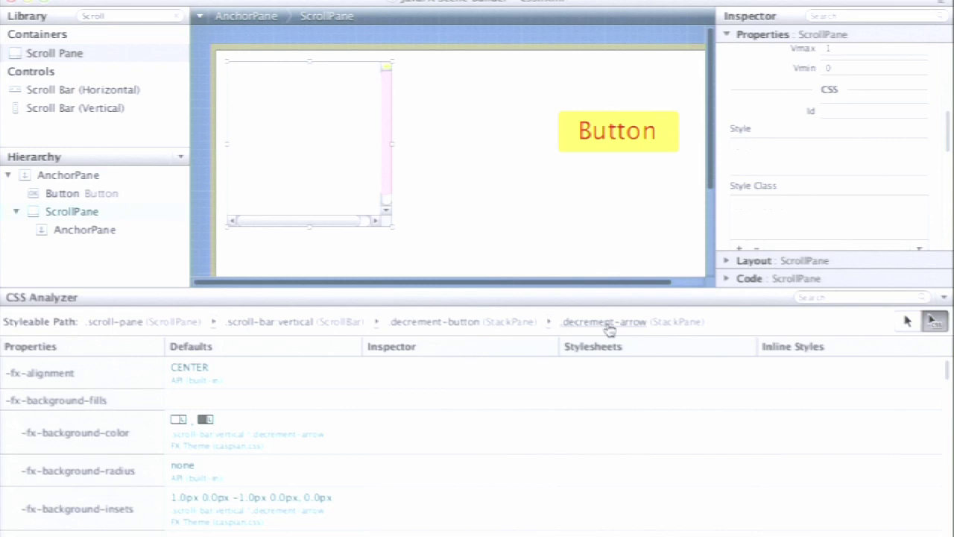
- Close the css.fxml layout and open Images.fxml from the 02-Image project's demo package in Scene Builder
click(9, 4)
click(374, 320)
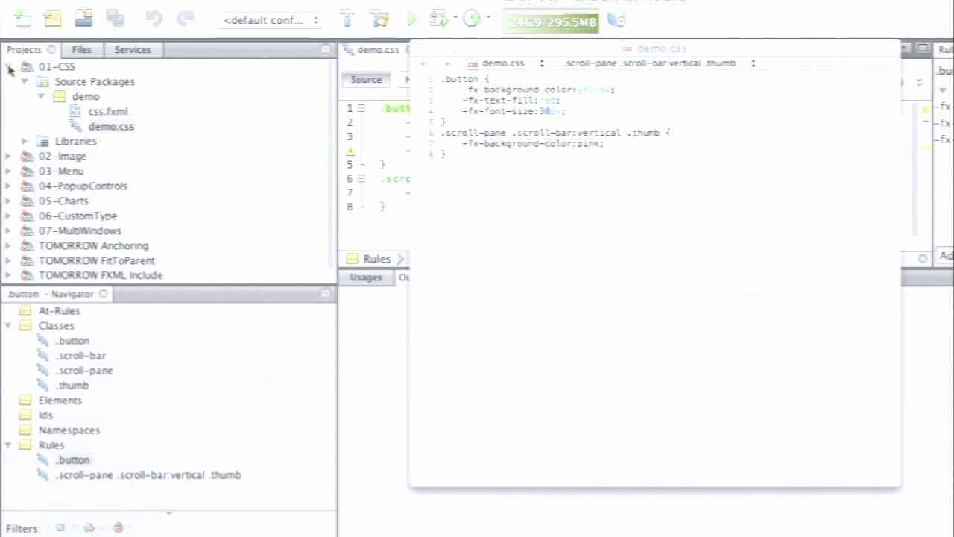
click(7, 66)
click(8, 82)
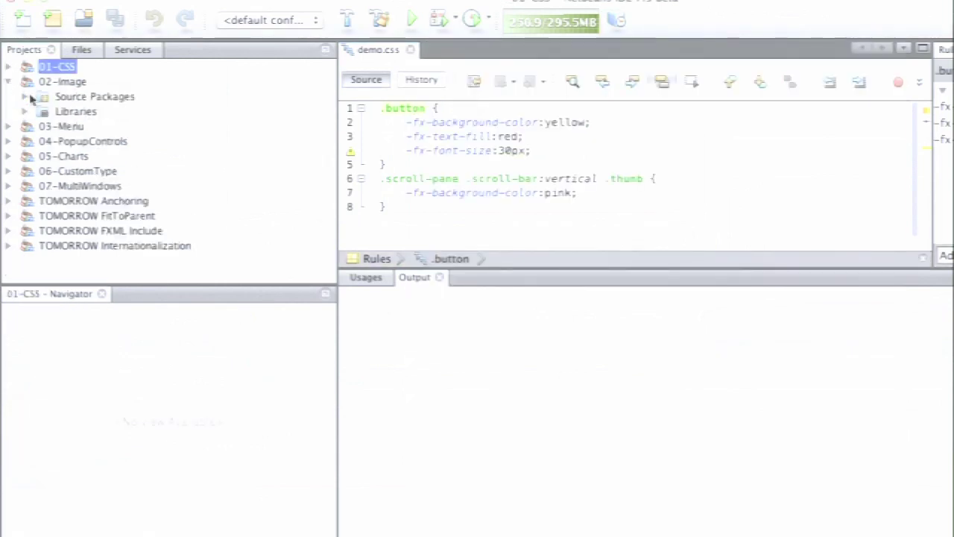
click(25, 96)
click(44, 112)
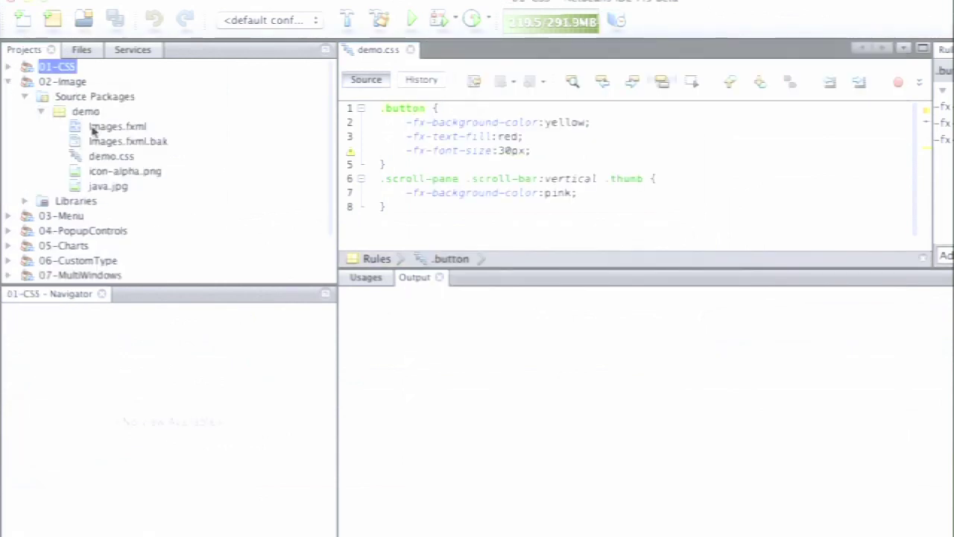
double_click(95, 125)
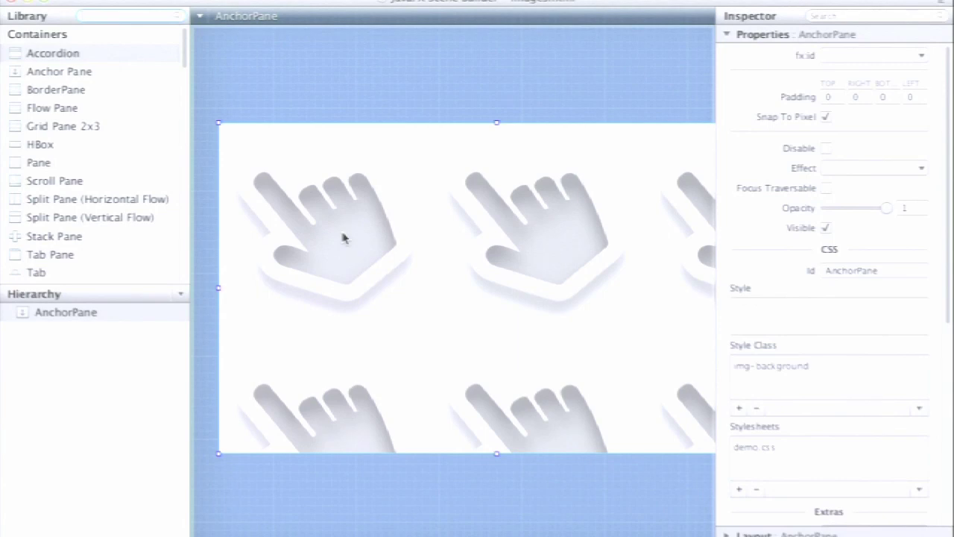
- Show the CSS Analyzer for the AnchorPane and enlarge it around the -fx-background-images properties
click(216, 0)
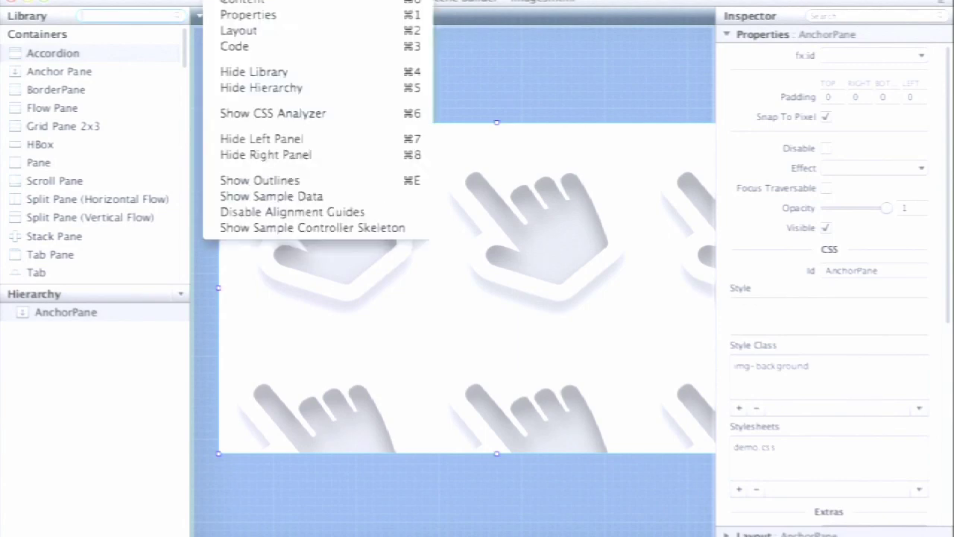
click(278, 110)
click(262, 125)
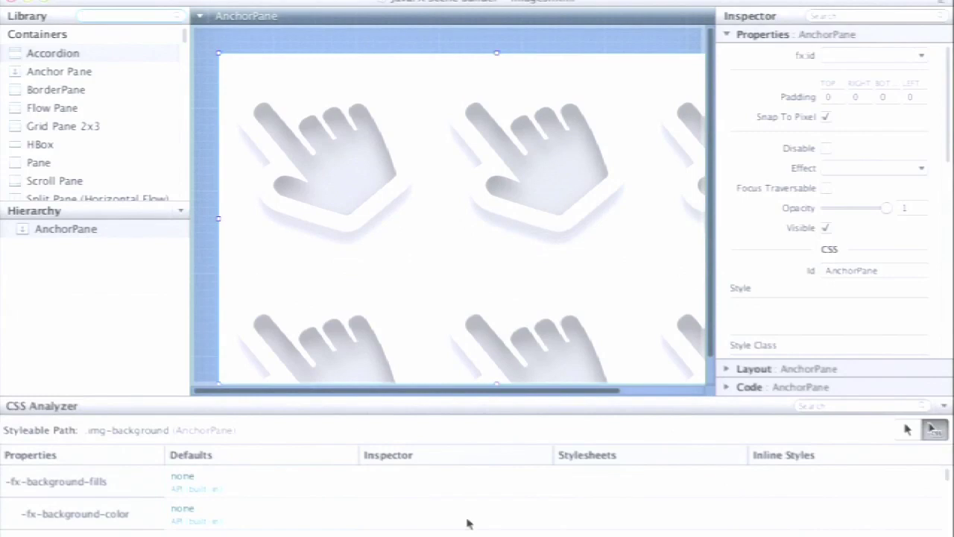
scroll(467, 523, down, 5)
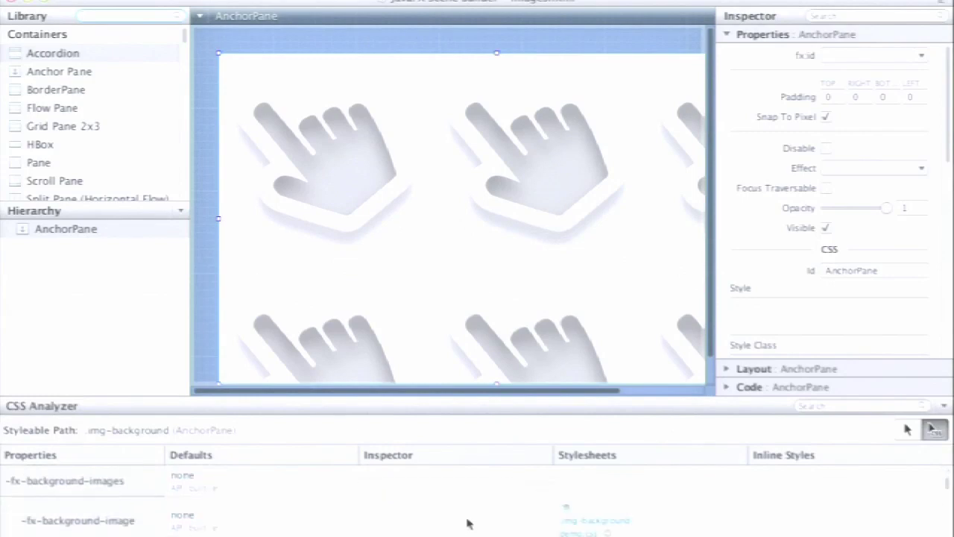
drag(453, 396, 445, 279)
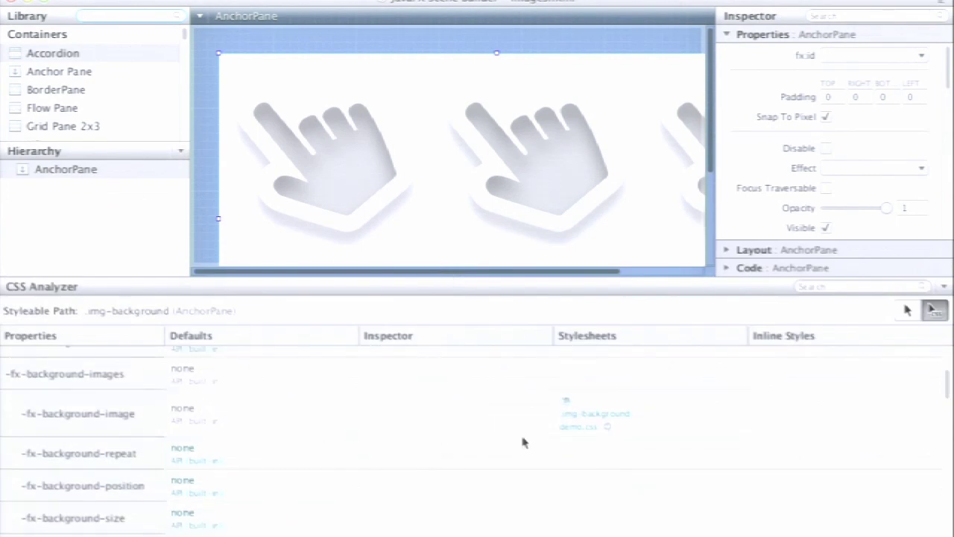
- Examine the .img-background rule in demo.css behind -fx-background-image, close the stylesheet and shrink the CSS Analyzer
click(607, 428)
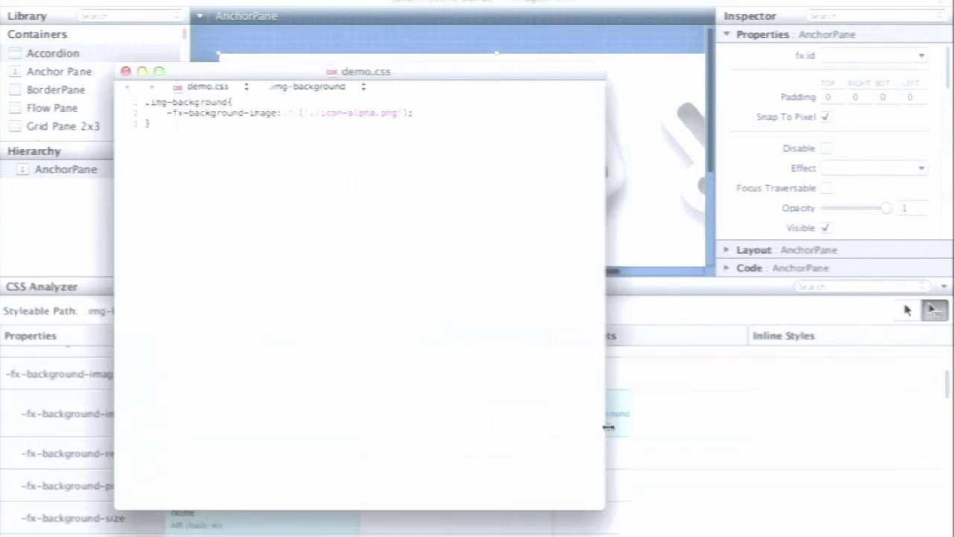
click(312, 117)
click(375, 123)
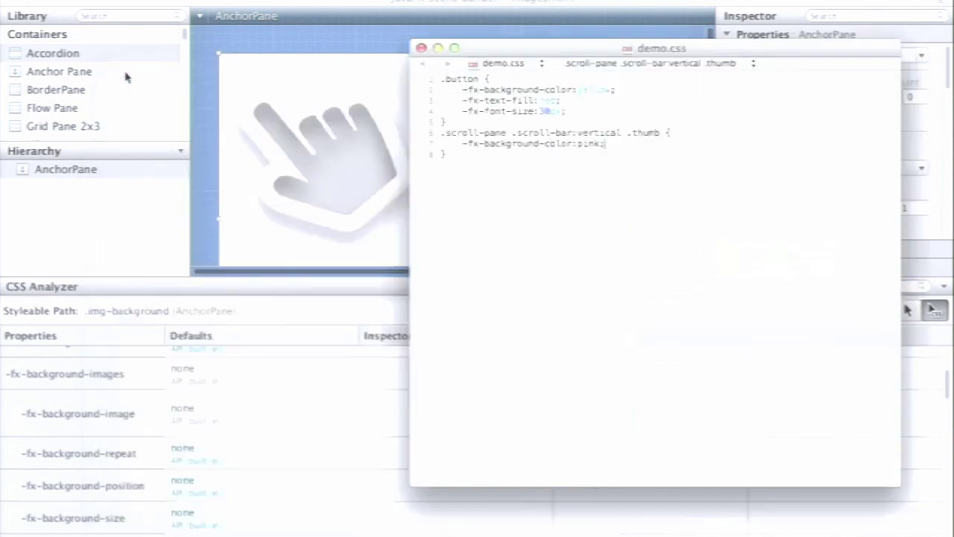
click(358, 90)
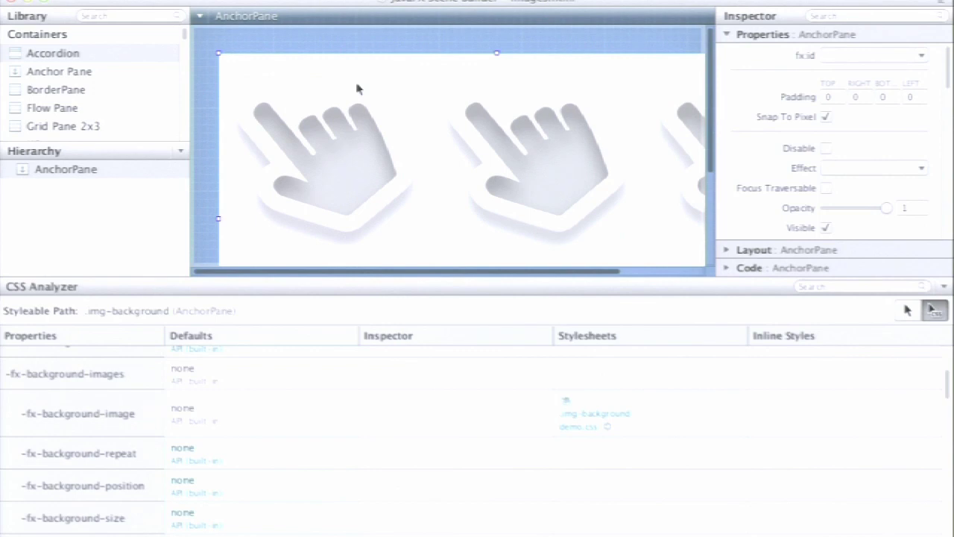
drag(447, 277, 436, 440)
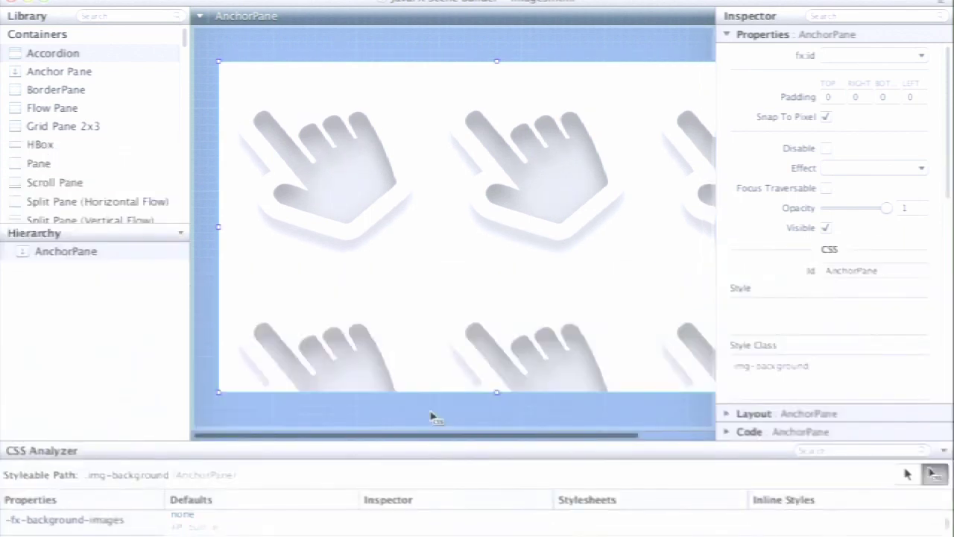
- Import the java.jpg media file into the AnchorPane as an ImageView
click(149, 2)
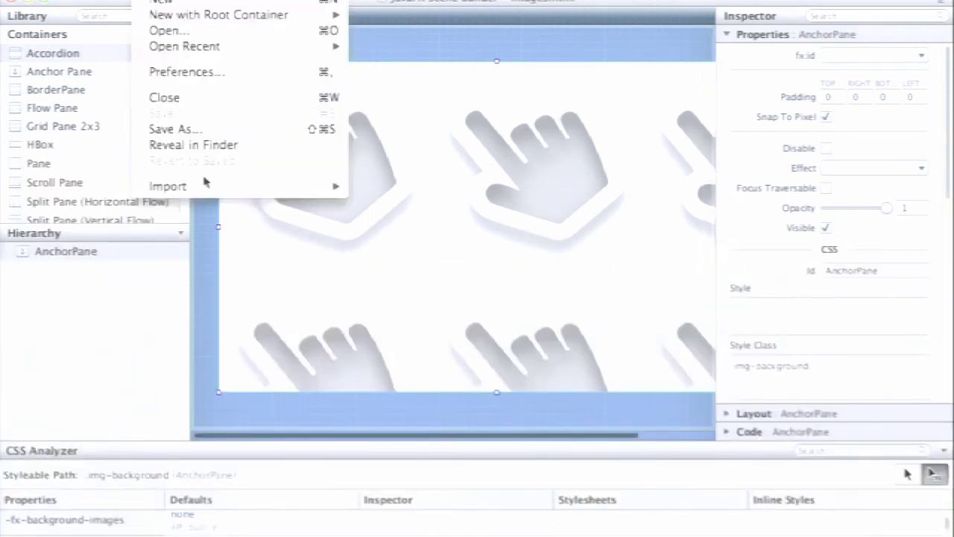
mouse_move(211, 189)
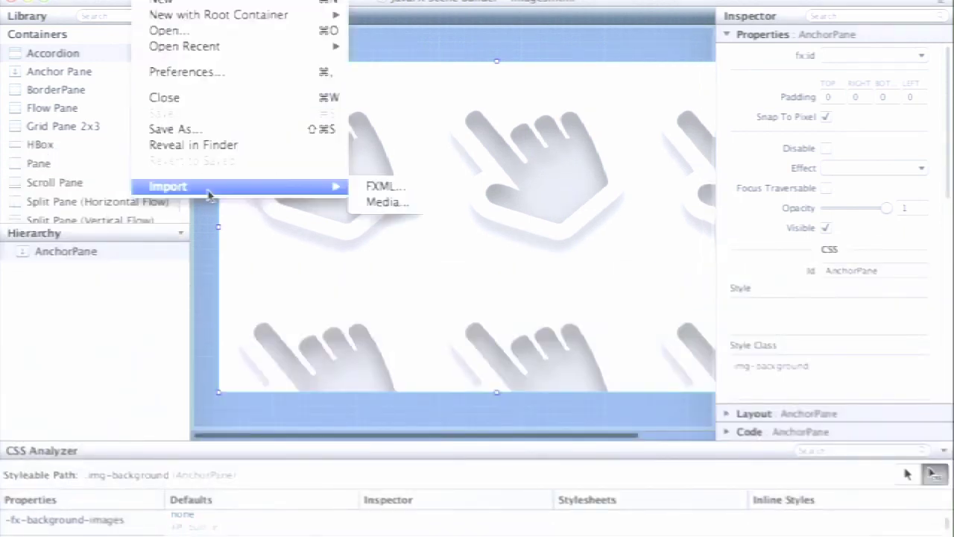
click(403, 203)
click(589, 125)
key(Return)
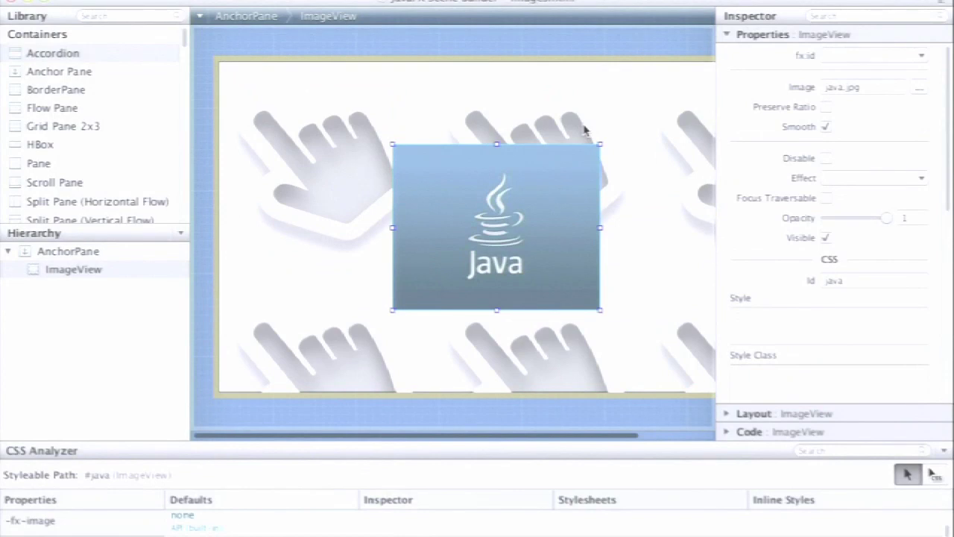
- Duplicate the Java ImageView, shrink the copy from its lower-right corner and rotate it to 69 degrees
key(super+d)
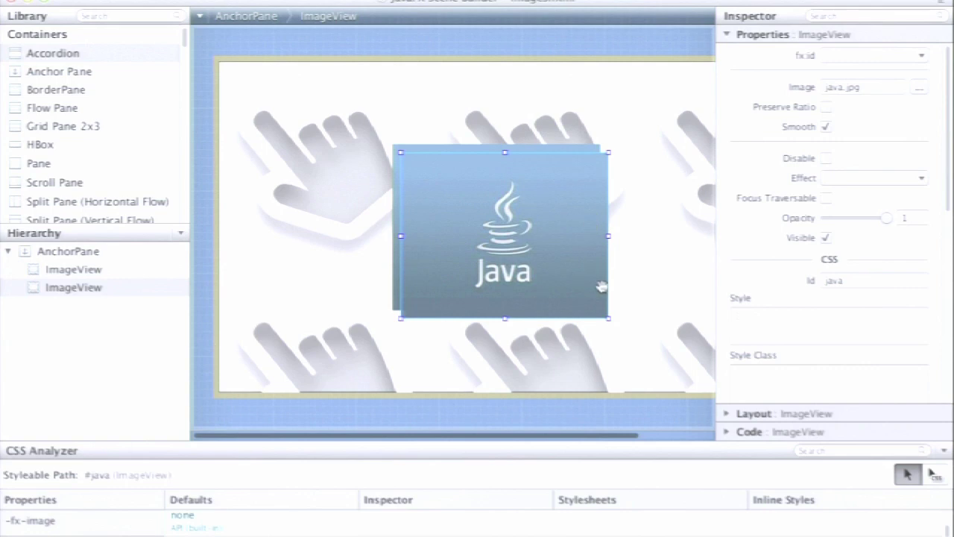
drag(608, 320, 529, 251)
scroll(831, 307, down, 10)
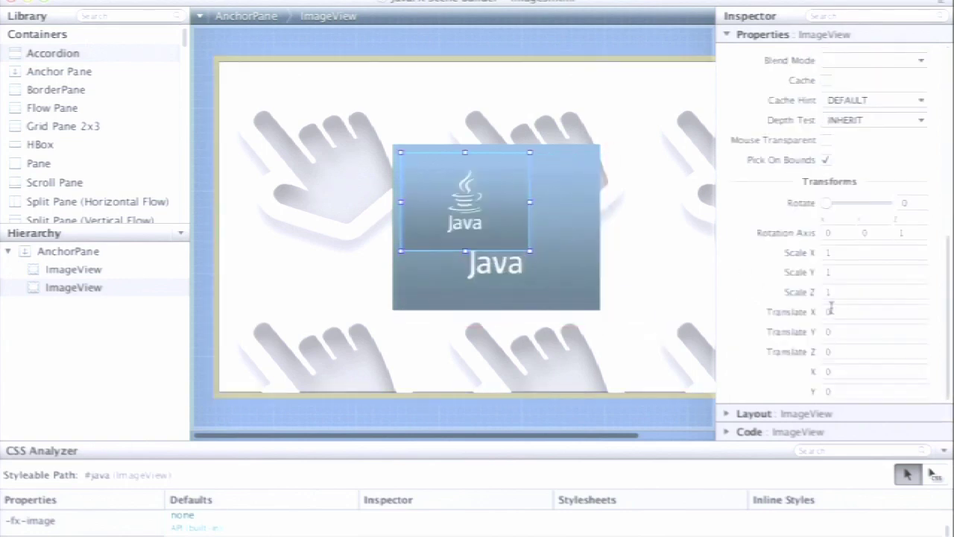
drag(827, 205, 836, 208)
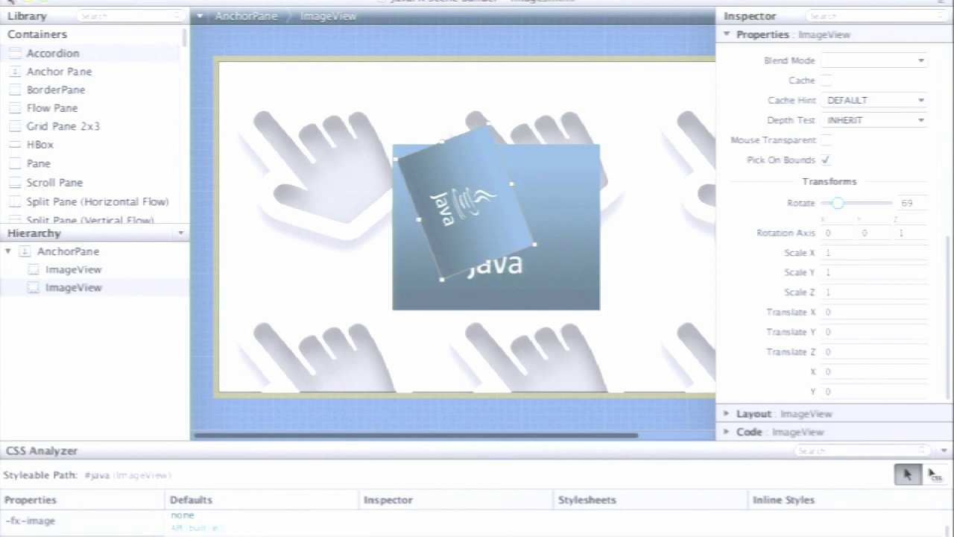
- Close Images.fxml without saving the changes and reopen it from the 02-Image project in NetBeans
click(9, 3)
click(380, 317)
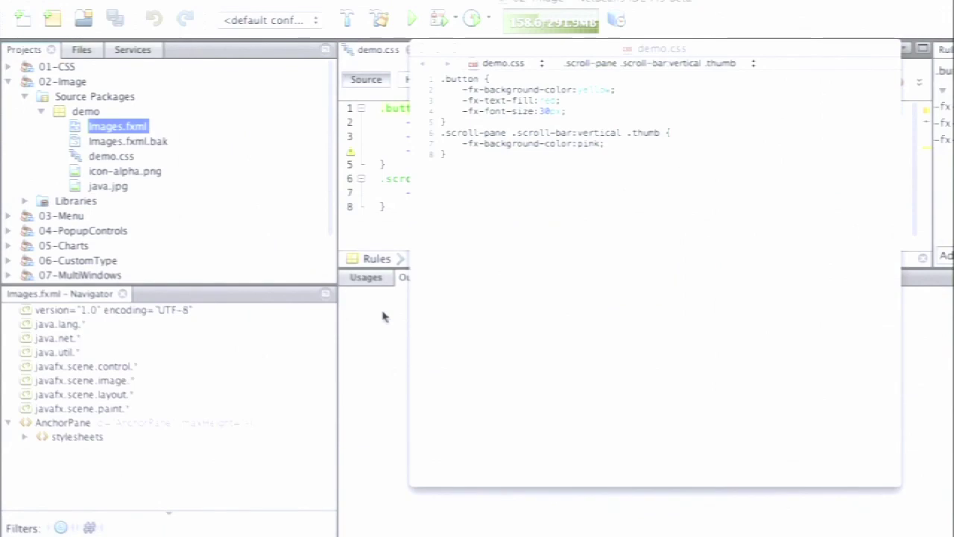
click(7, 82)
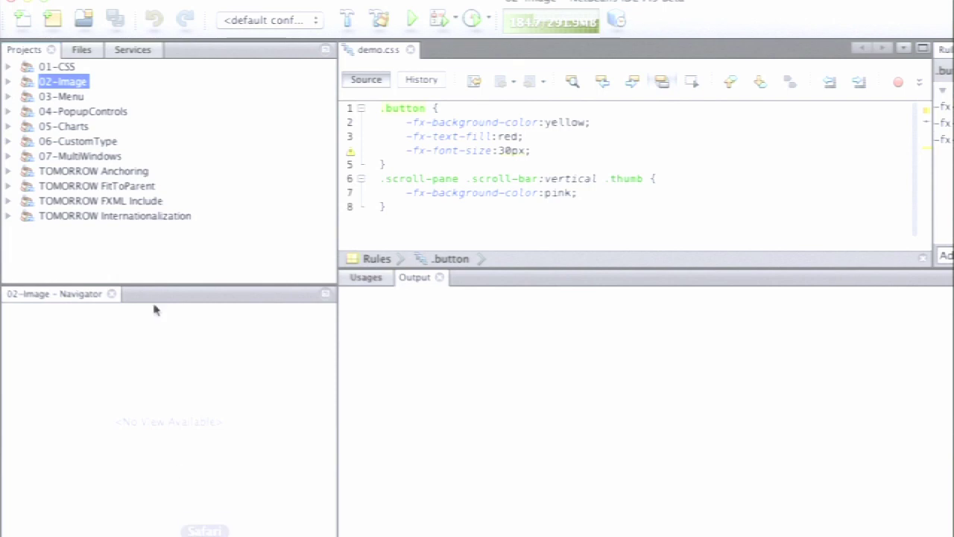
click(7, 81)
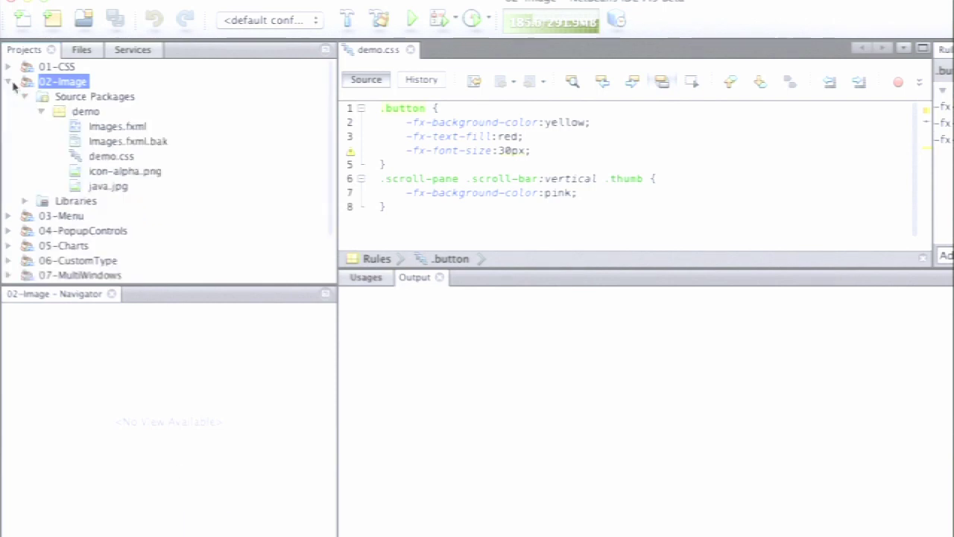
click(108, 129)
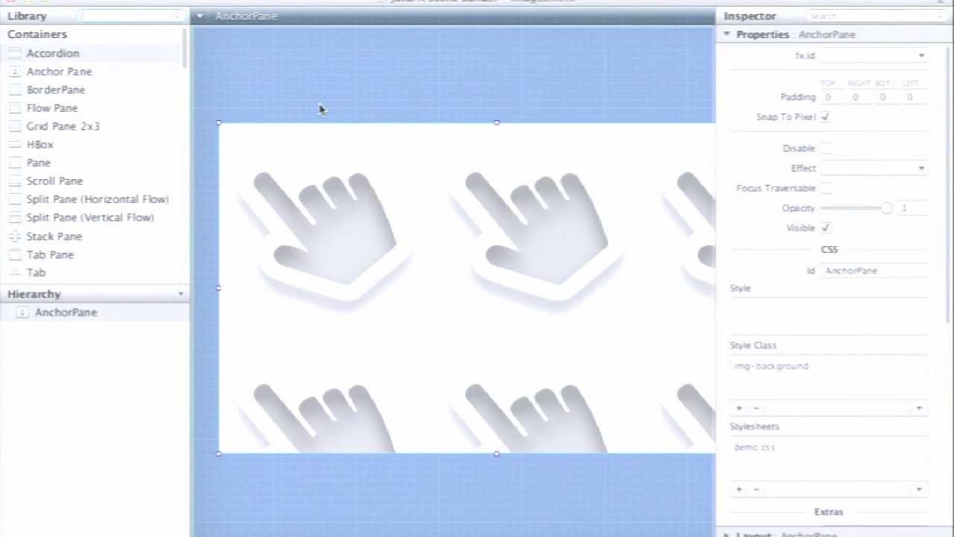
- Close Images.fxml and open menu.fxml from the 03-Menu project's demo package in Scene Builder
click(9, 3)
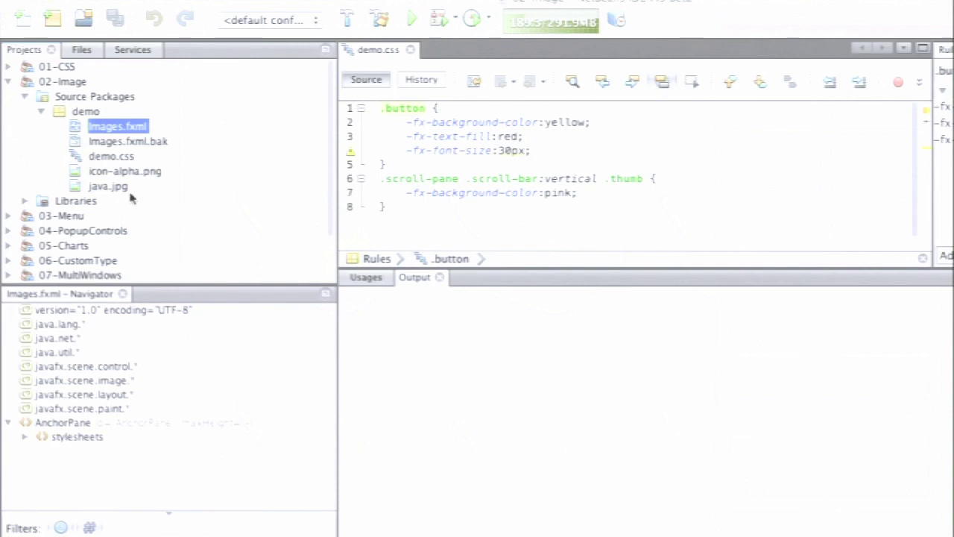
click(8, 81)
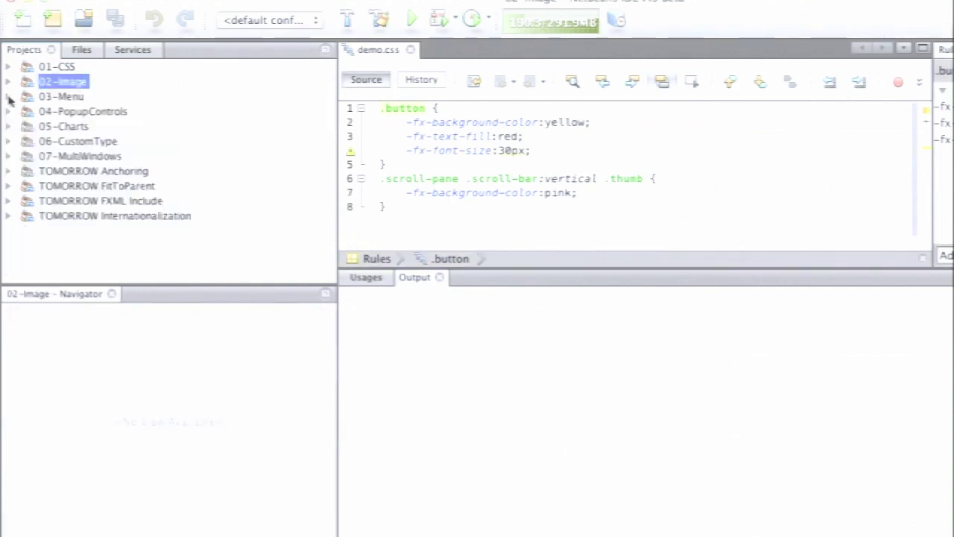
click(8, 97)
click(25, 112)
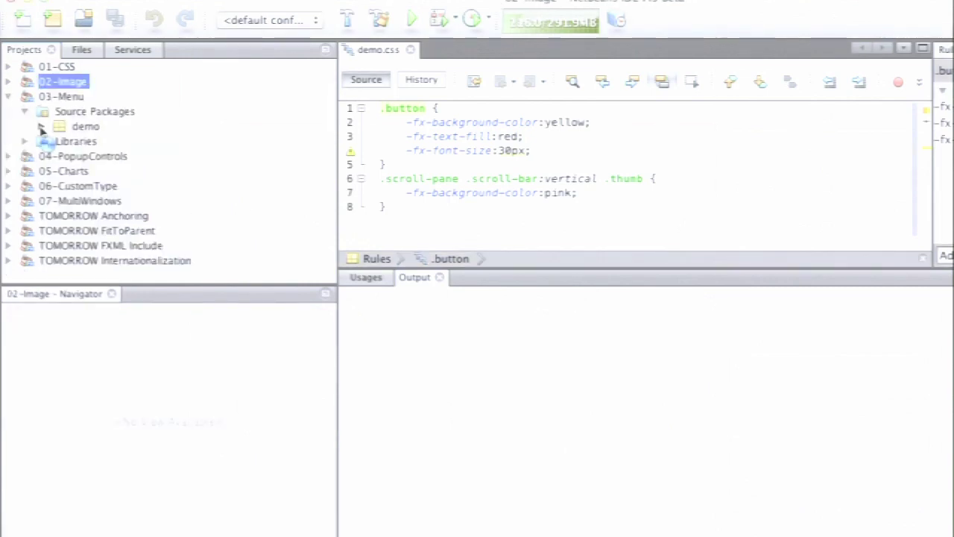
click(41, 127)
click(95, 158)
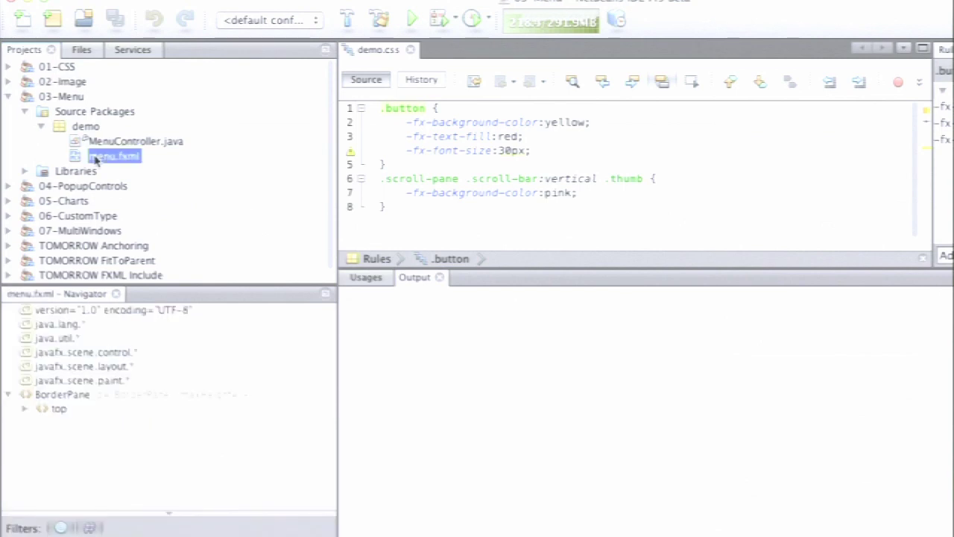
double_click(95, 158)
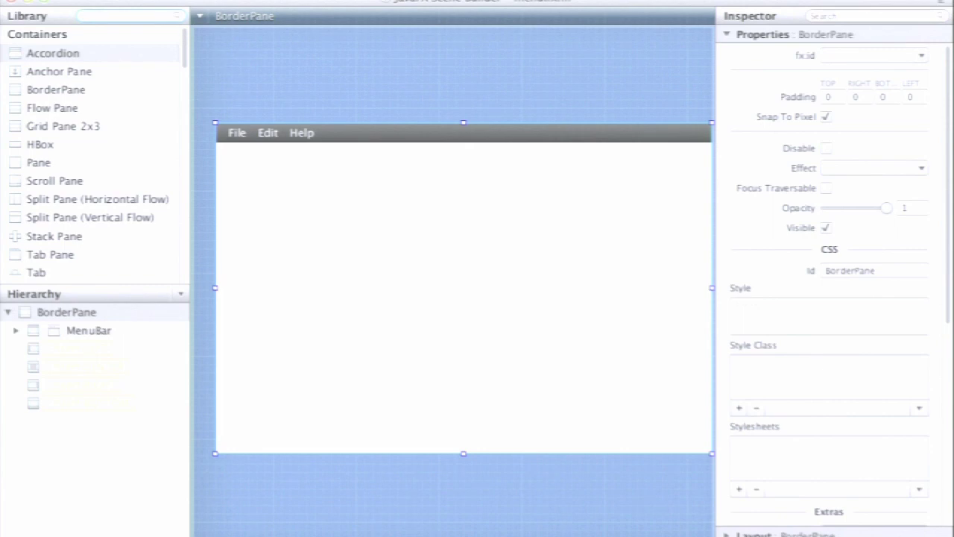
- Create a new layout document with a Border Pane as its root container
click(160, 0)
mouse_move(170, 21)
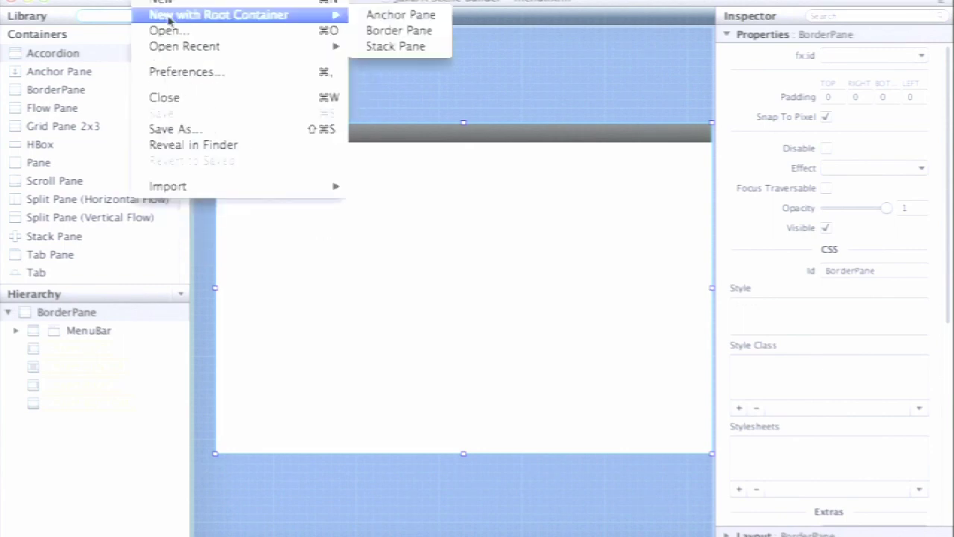
click(376, 32)
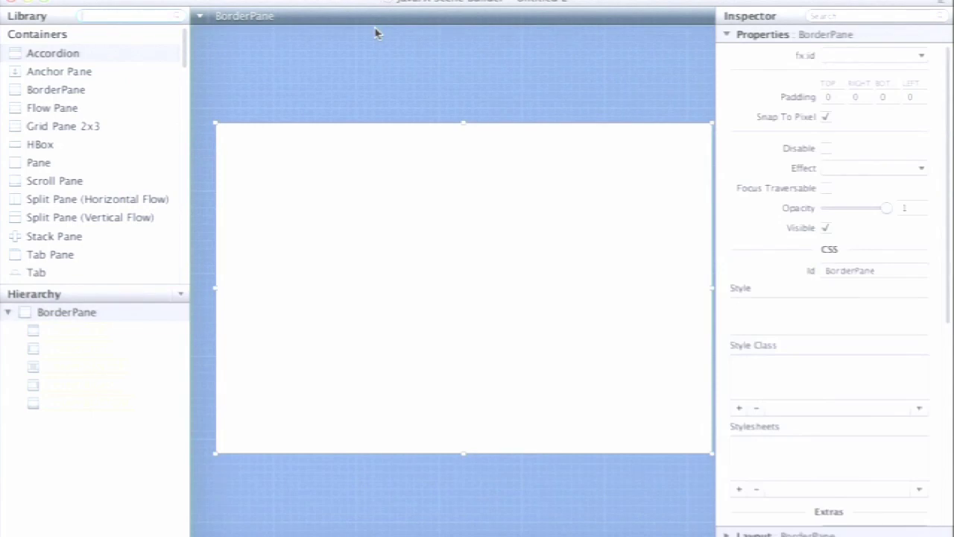
- Search the library for "Menu" and add a MenuBar to the top slot of the BorderPane
click(120, 14)
text(Menu)
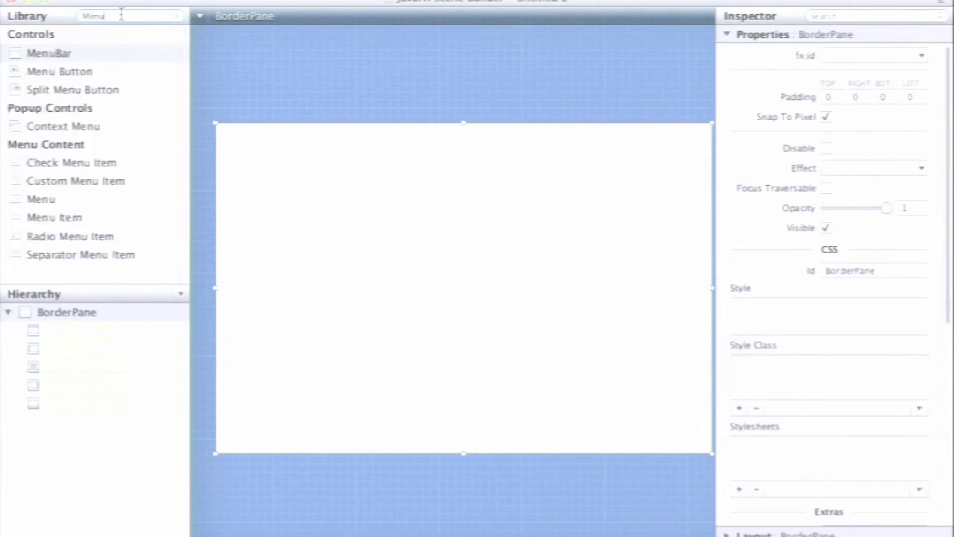
drag(58, 57, 357, 132)
drag(368, 145, 453, 163)
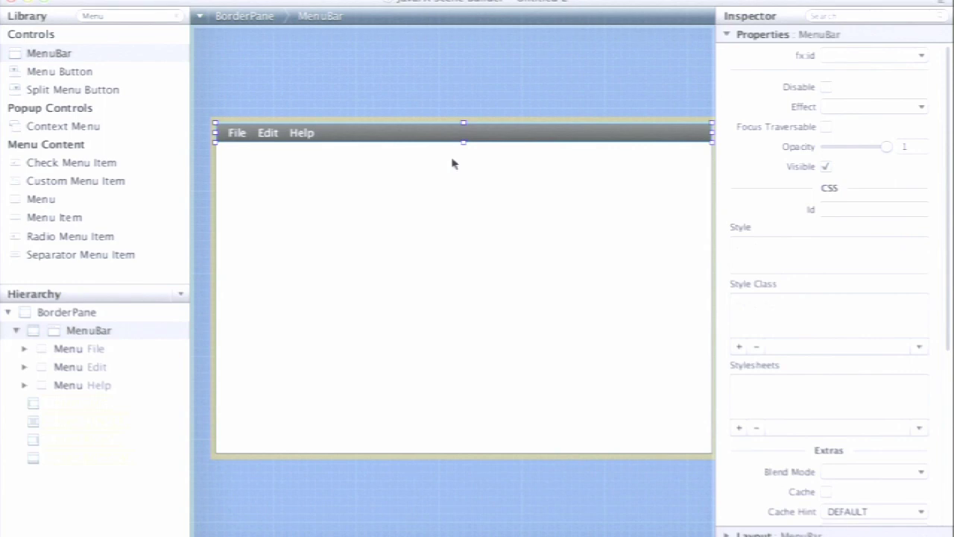
- Preview the layout in its own window, narrow the window to test the MenuBar's resizing, and close the preview
click(446, 2)
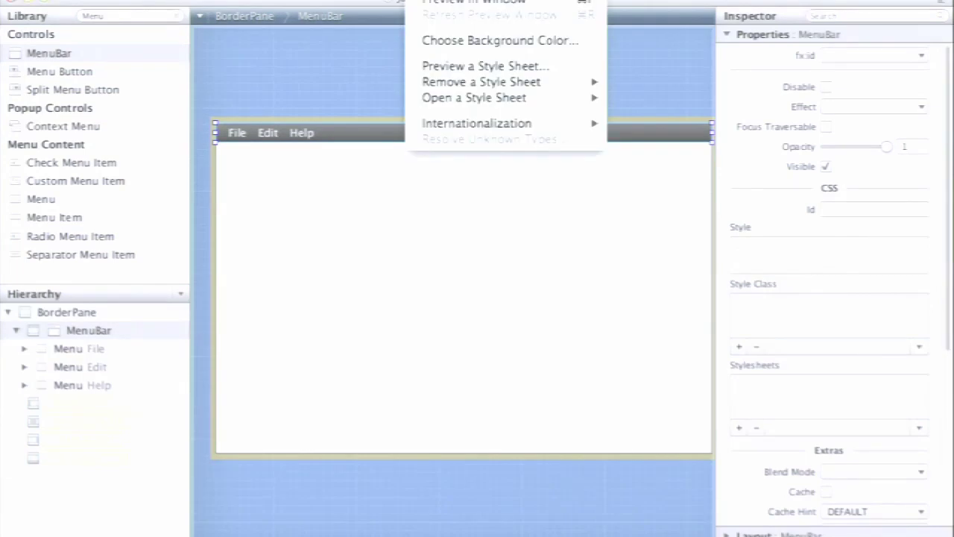
click(445, 3)
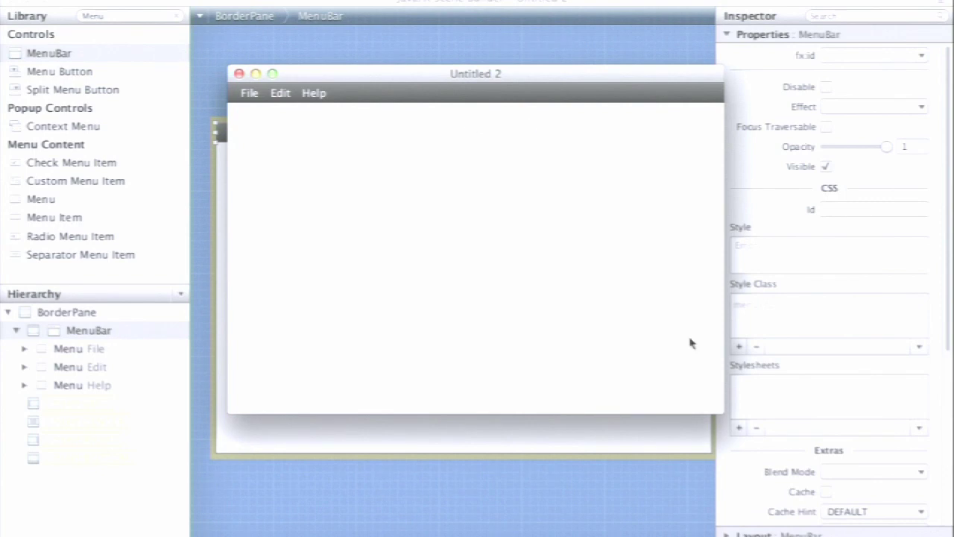
drag(725, 380, 677, 321)
drag(591, 310, 622, 215)
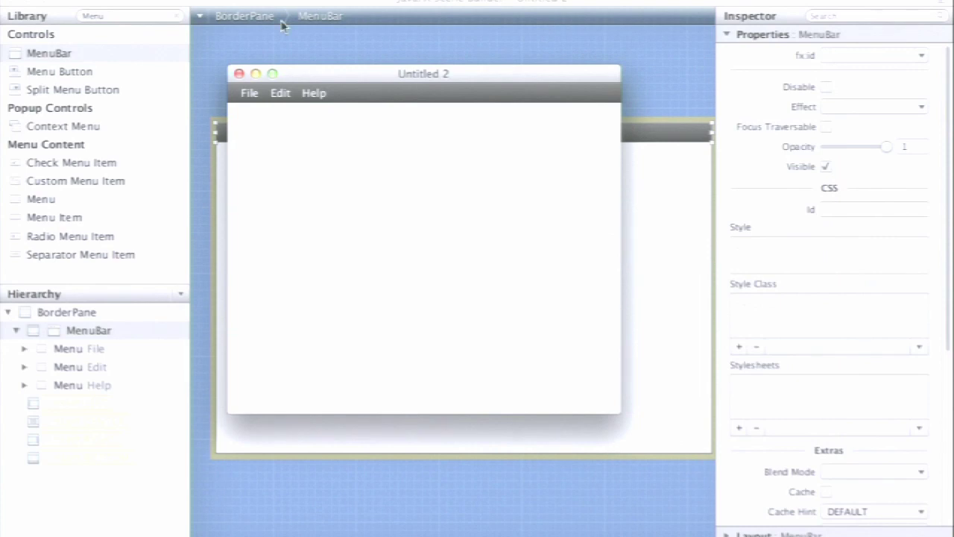
click(238, 74)
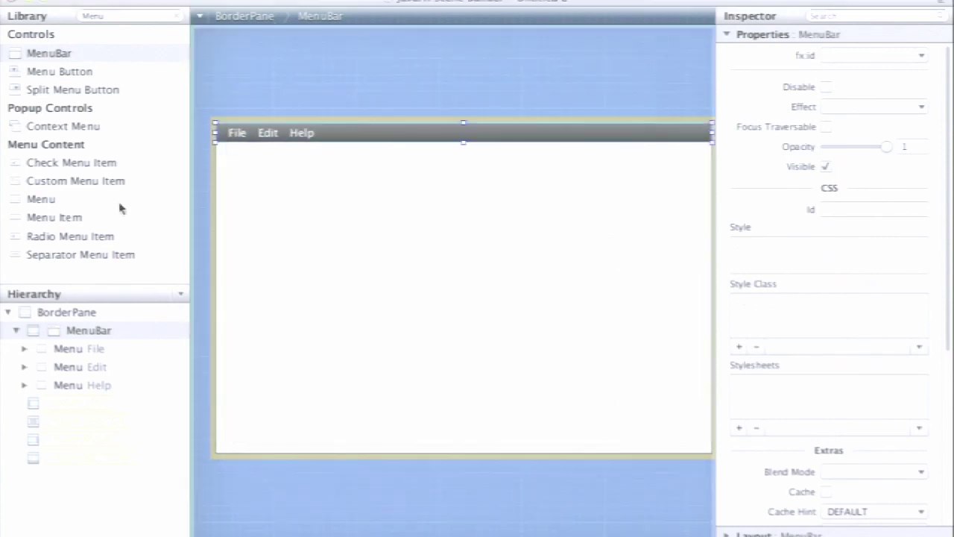
- Rename the MenuBar's File menu to "MyMenu" in the hierarchy
click(100, 348)
double_click(100, 348)
text(MyMenu)
key(Return)
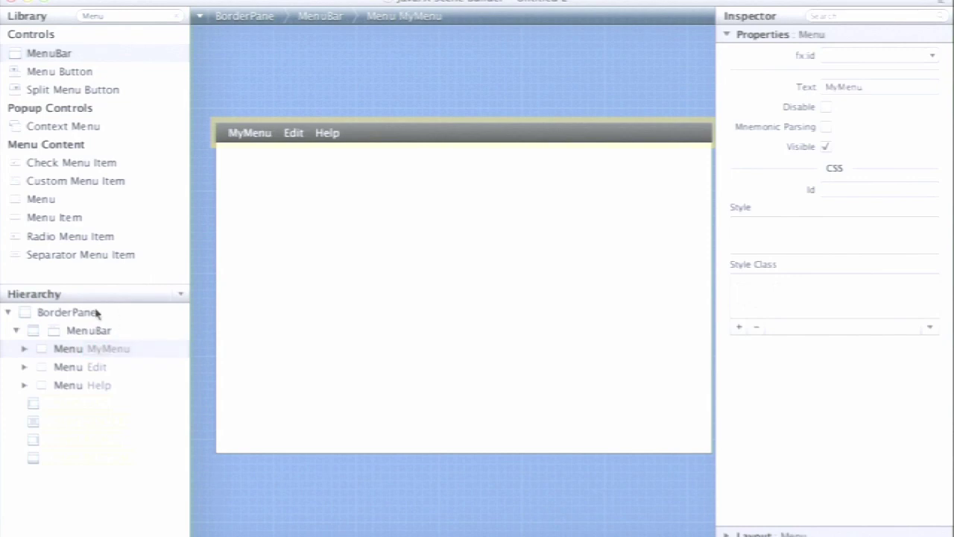
- Enable the Use System Menu Bar property on the MenuBar
click(75, 331)
scroll(761, 348, down, 10)
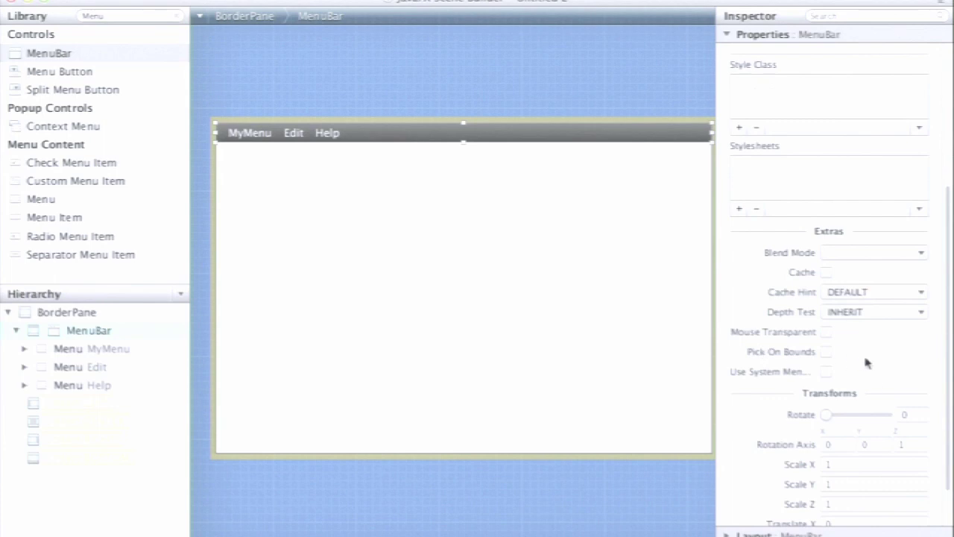
click(827, 371)
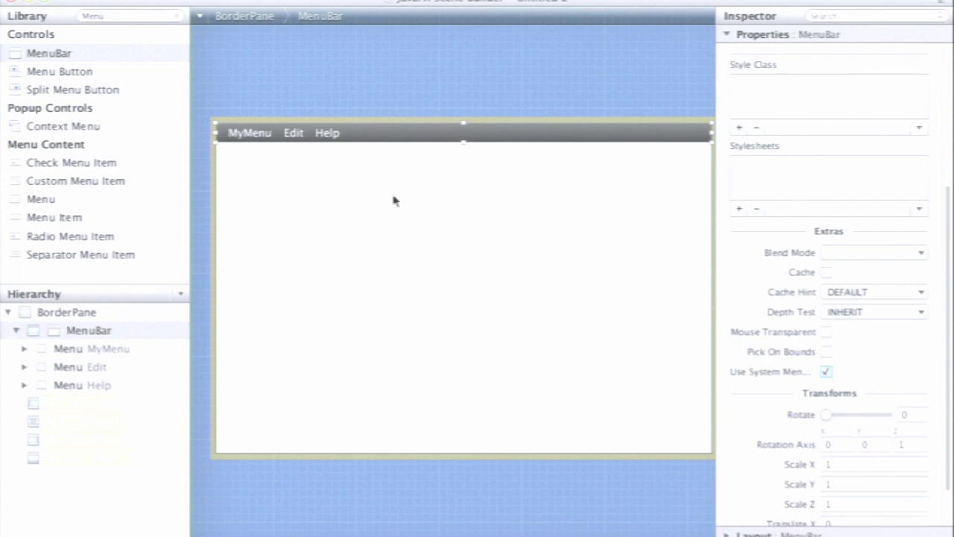
- Preview the layout in its own window, check its menus in the system menu bar, and close the preview
click(438, 1)
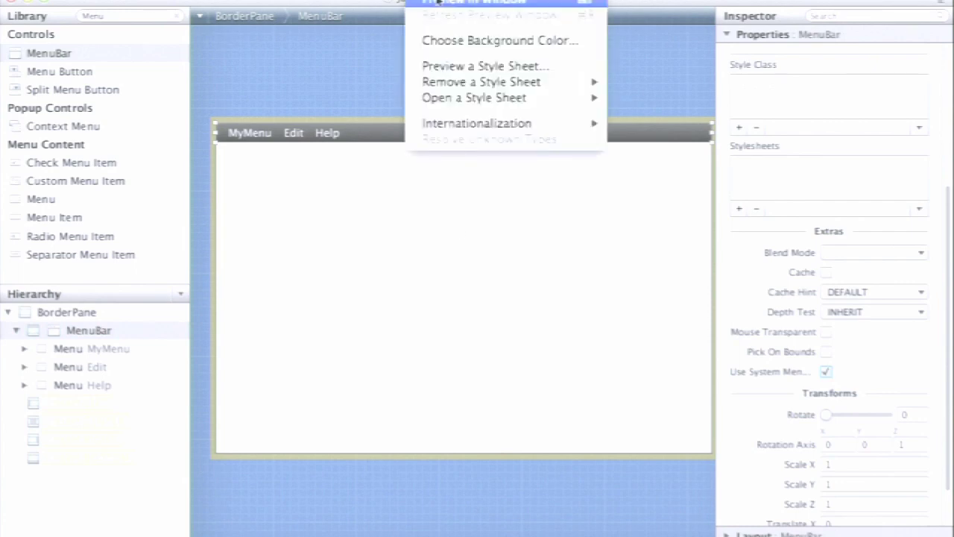
click(438, 1)
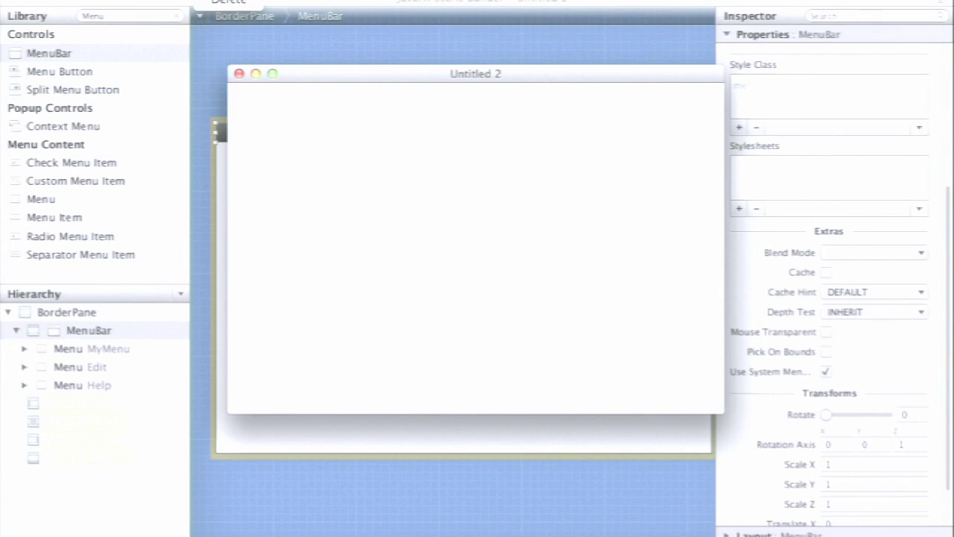
key(super+shift+slash)
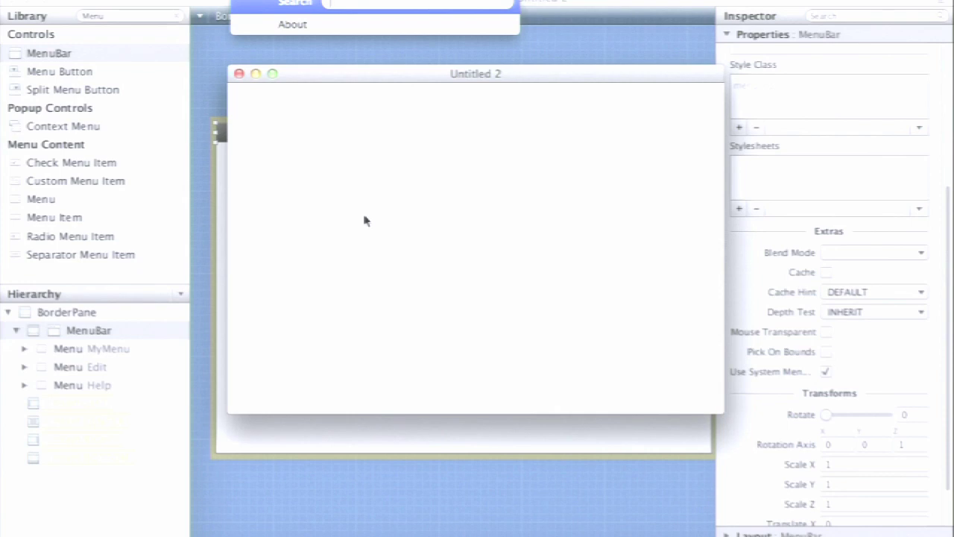
click(239, 74)
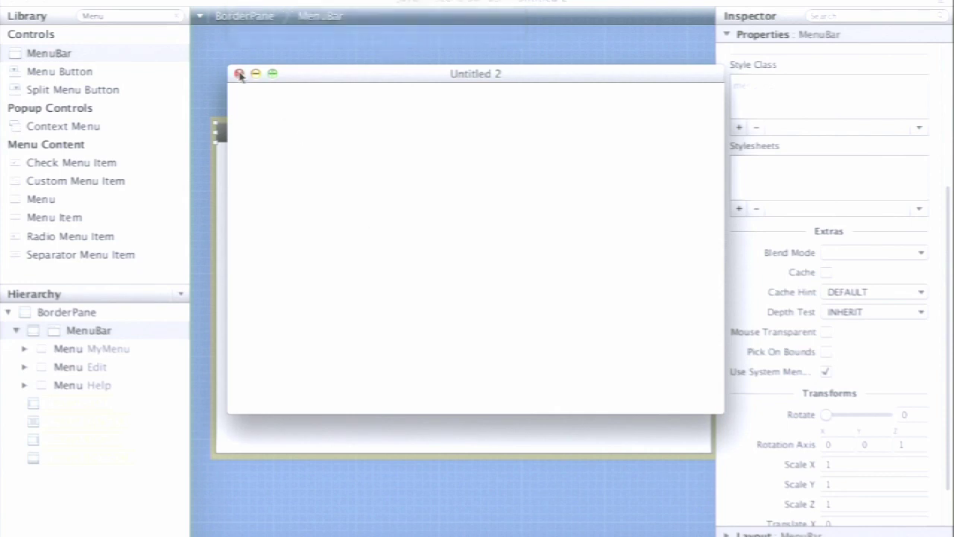
click(239, 74)
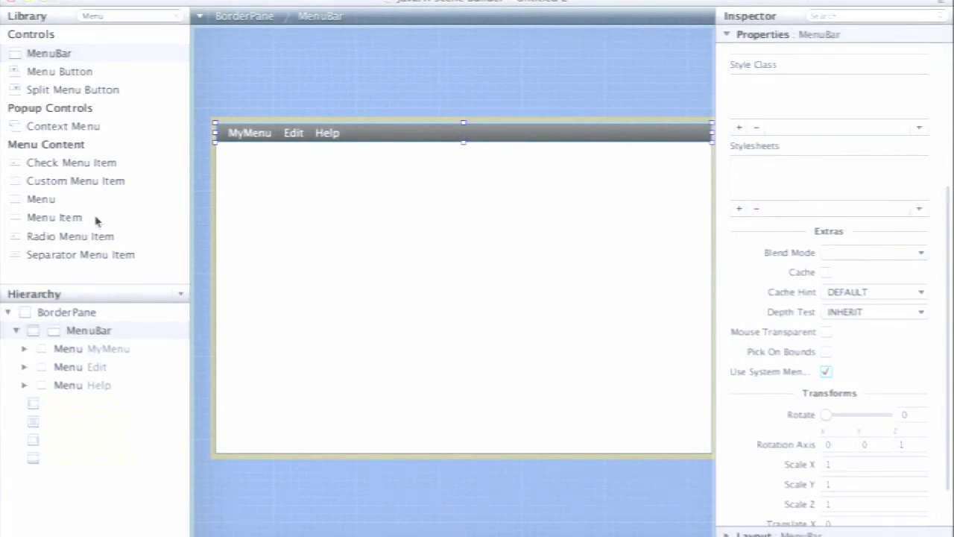
- Add a Menu from the library inside MyMenu as a submenu and save the layout as menu3 in the demo folder
click(31, 200)
drag(32, 200, 79, 351)
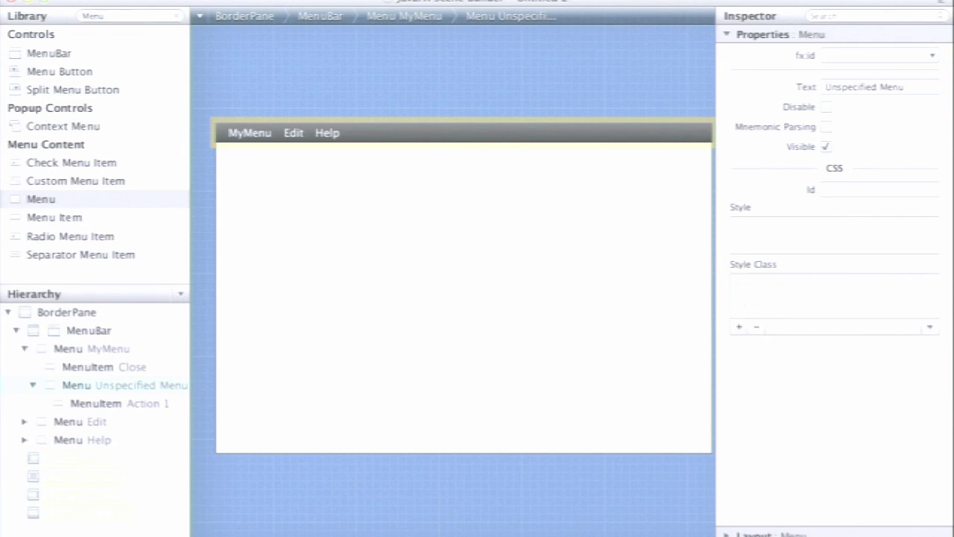
click(149, 0)
click(178, 114)
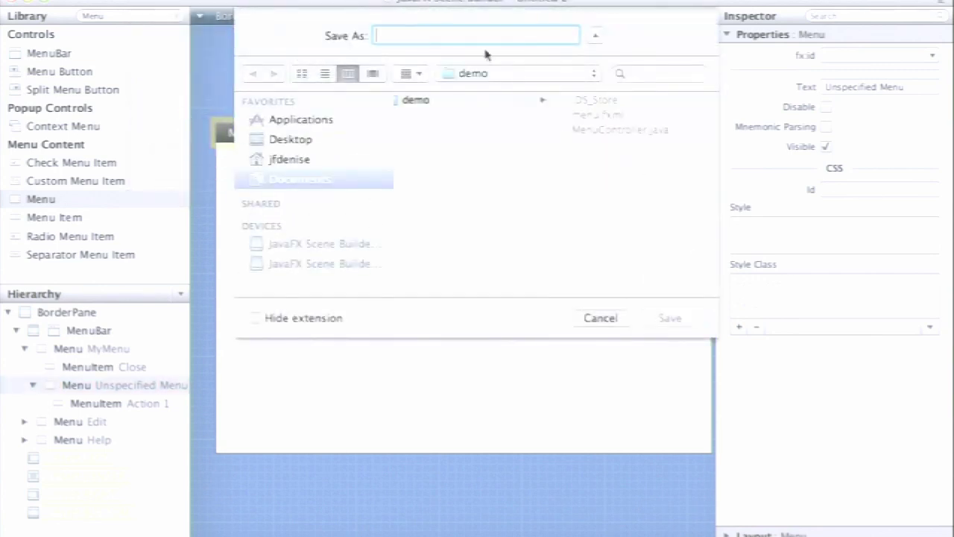
text(menu3)
key(Return)
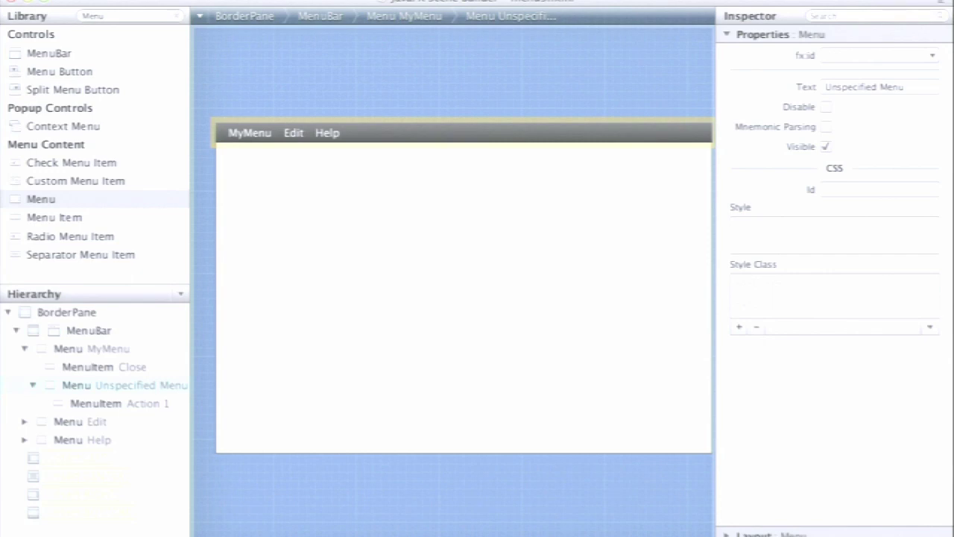
- Set the root BorderPane's controller class to demo.MenuController
click(62, 313)
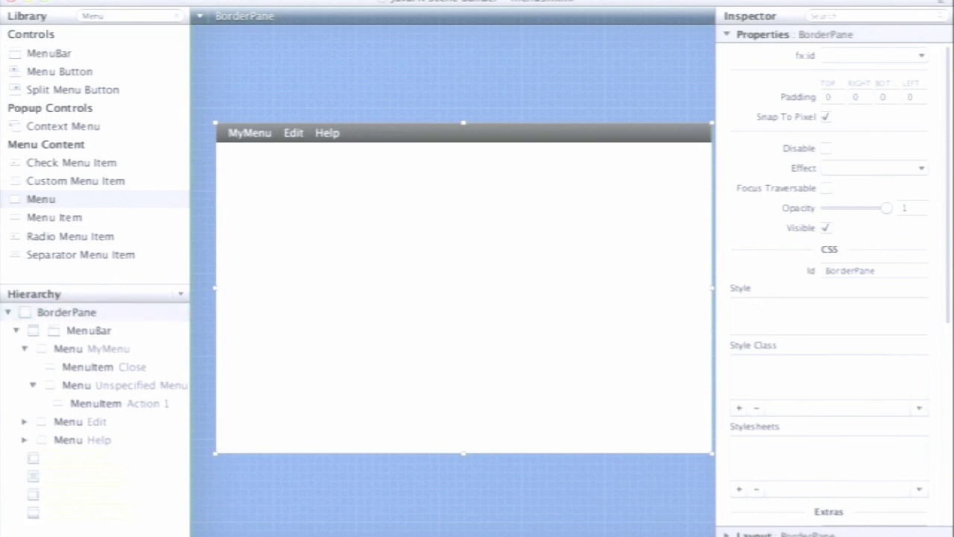
key(super+3)
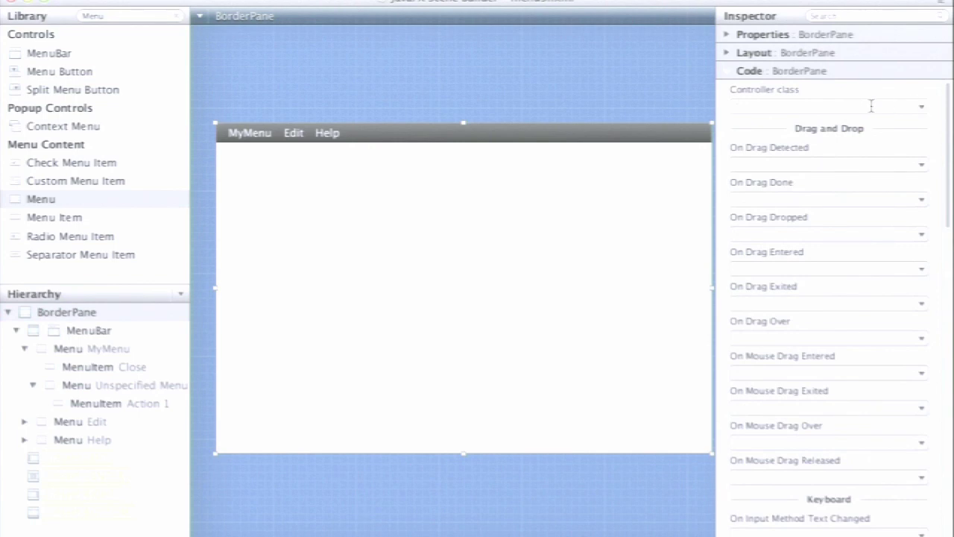
click(922, 109)
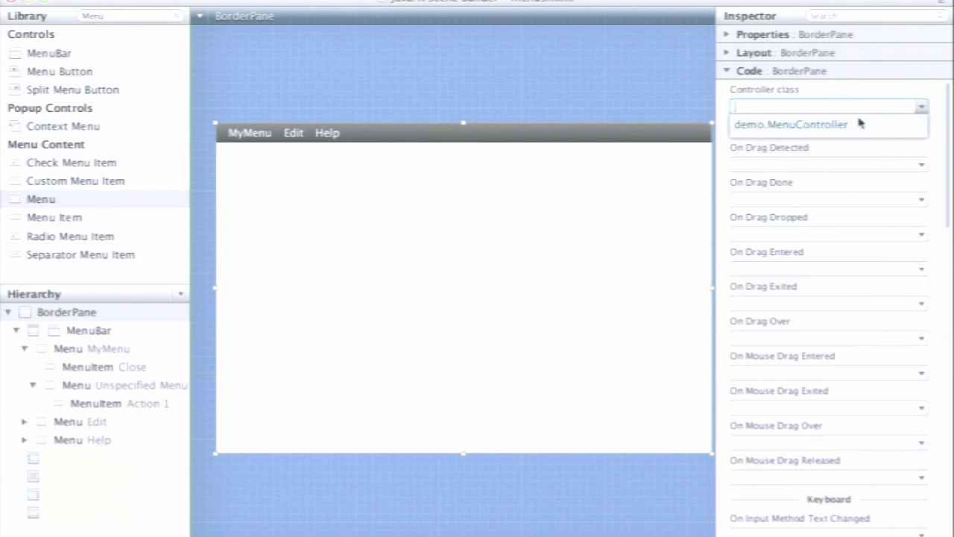
click(847, 126)
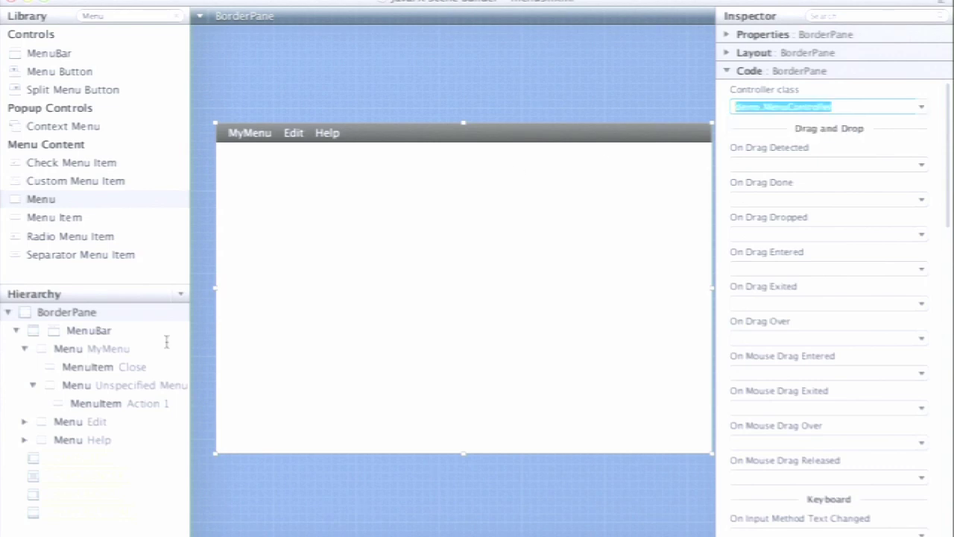
- Assign the #close handler to the On Action event of the submenu's Action 1 item and save the file
click(86, 407)
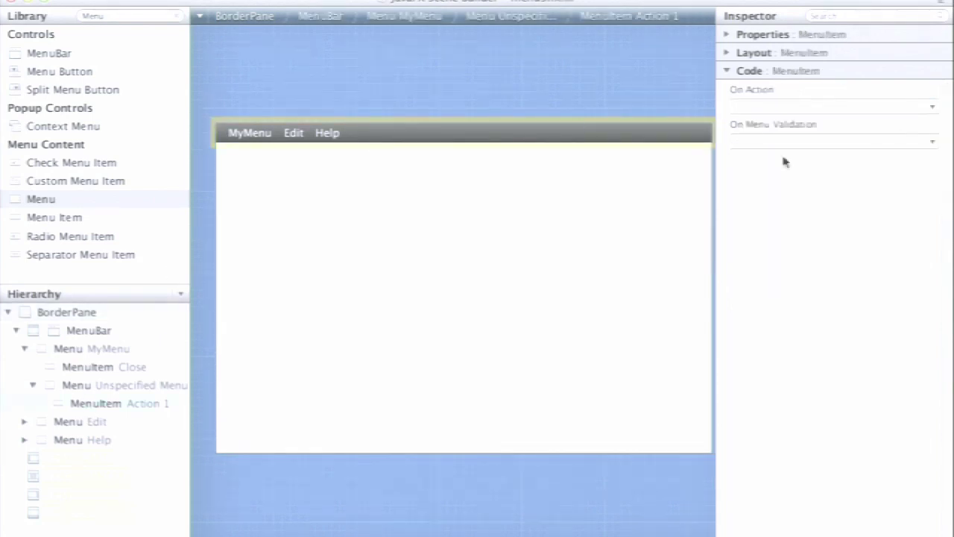
click(933, 108)
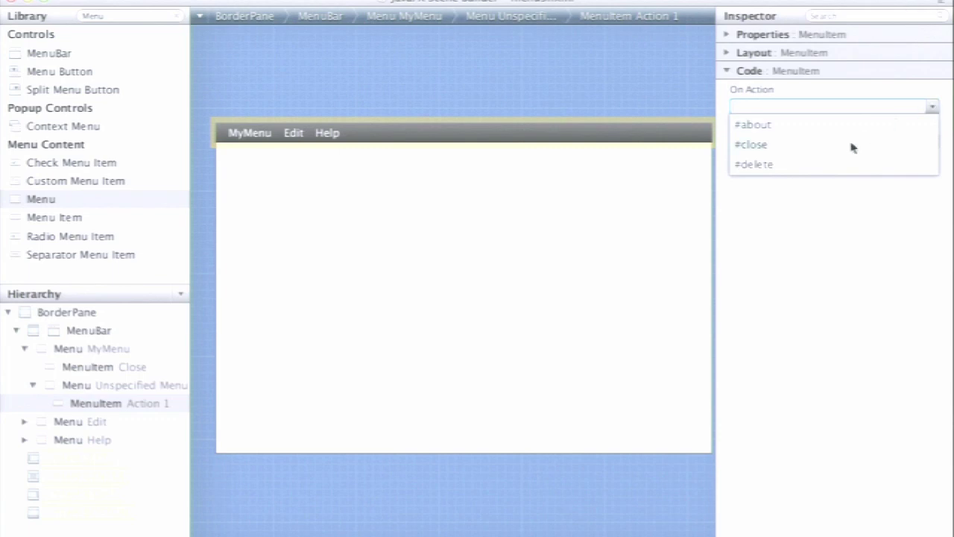
click(794, 149)
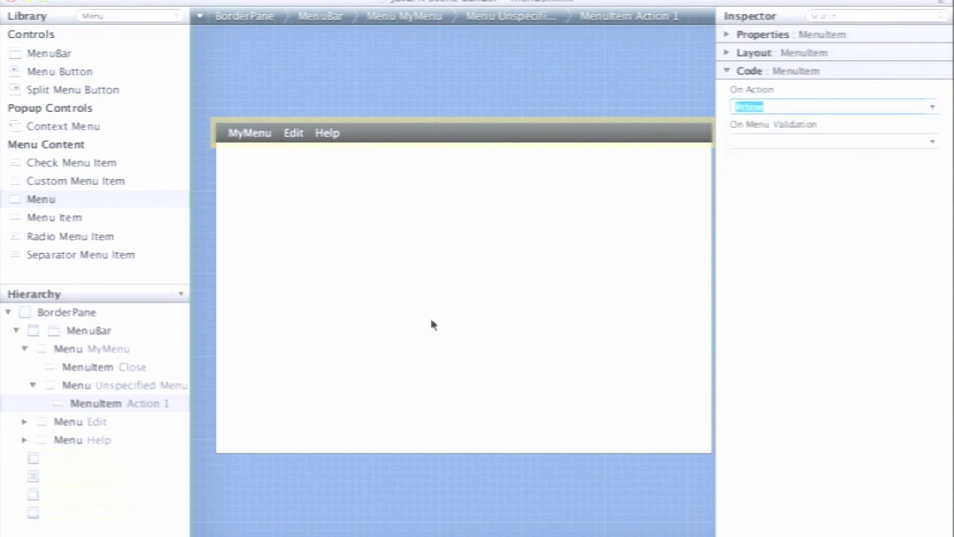
key(super+s)
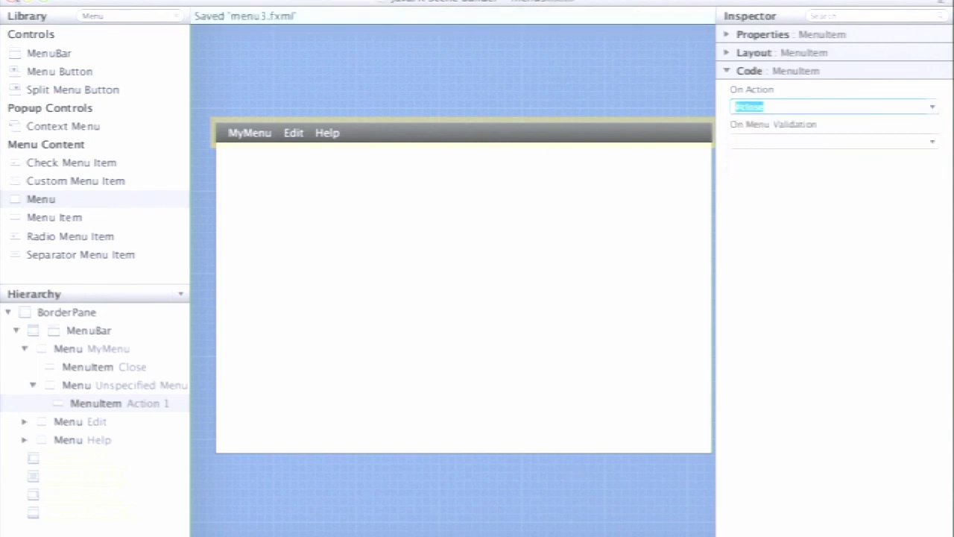
- Close the layout windows, switch to NetBeans, and open menu3.fxml from the 03-Menu demo package for source editing
click(10, 3)
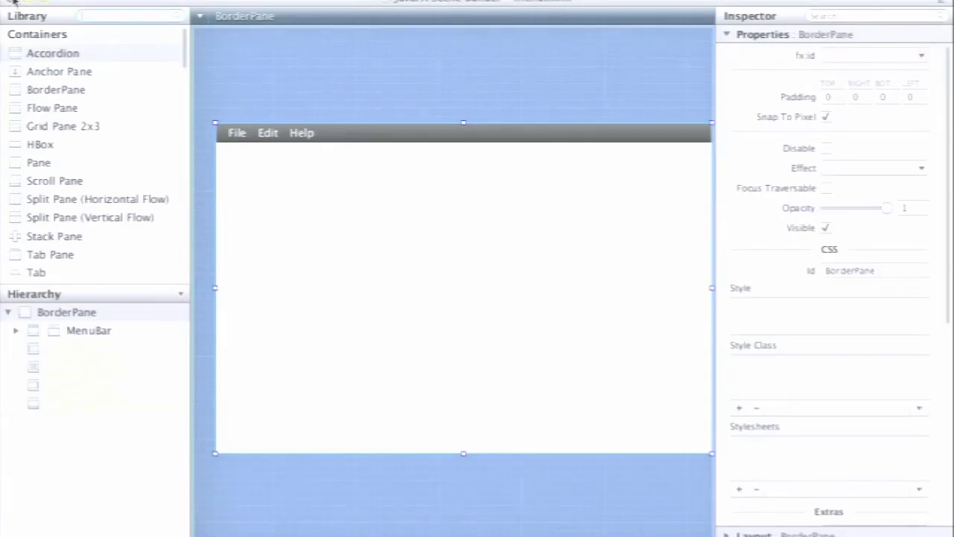
click(12, 6)
click(115, 170)
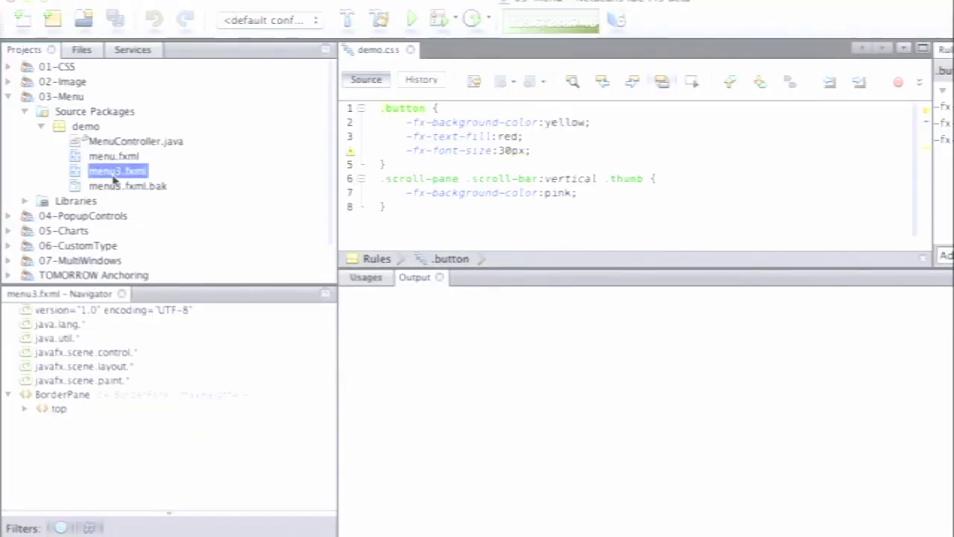
right_click(108, 133)
click(93, 173)
right_click(93, 173)
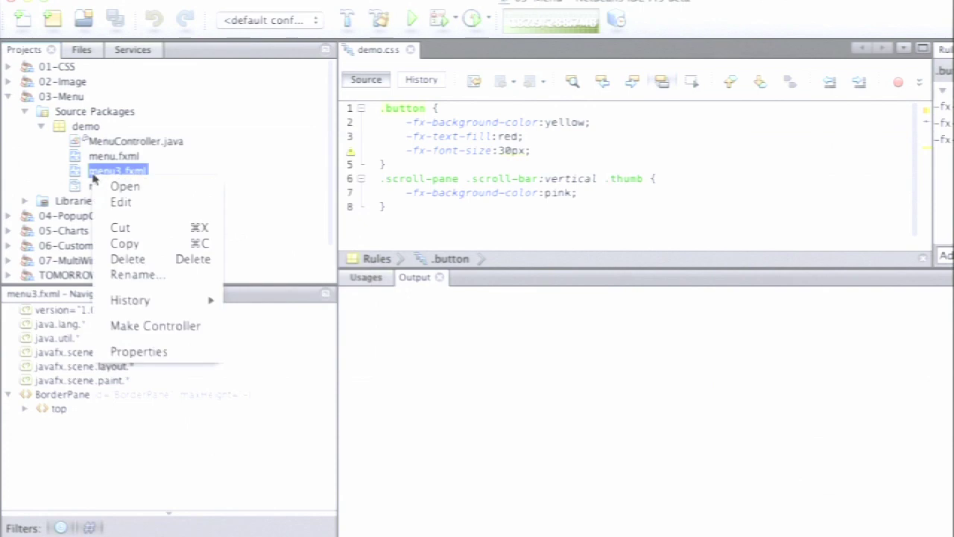
click(112, 199)
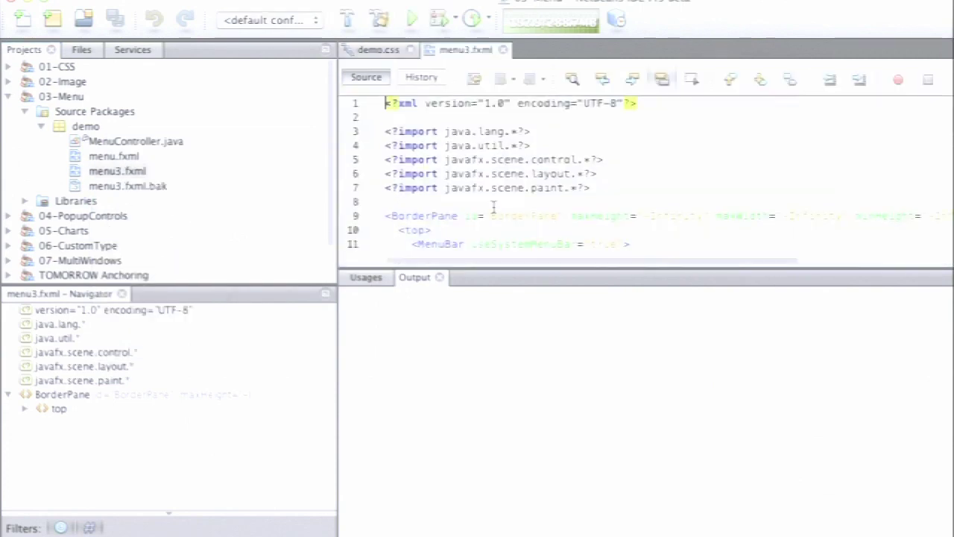
- Enlarge the editor area and examine the onAction attribute of Action 1 and the fx:controller attribute of BorderPane in menu3.fxml
scroll(498, 207, down, 3)
drag(500, 267, 500, 441)
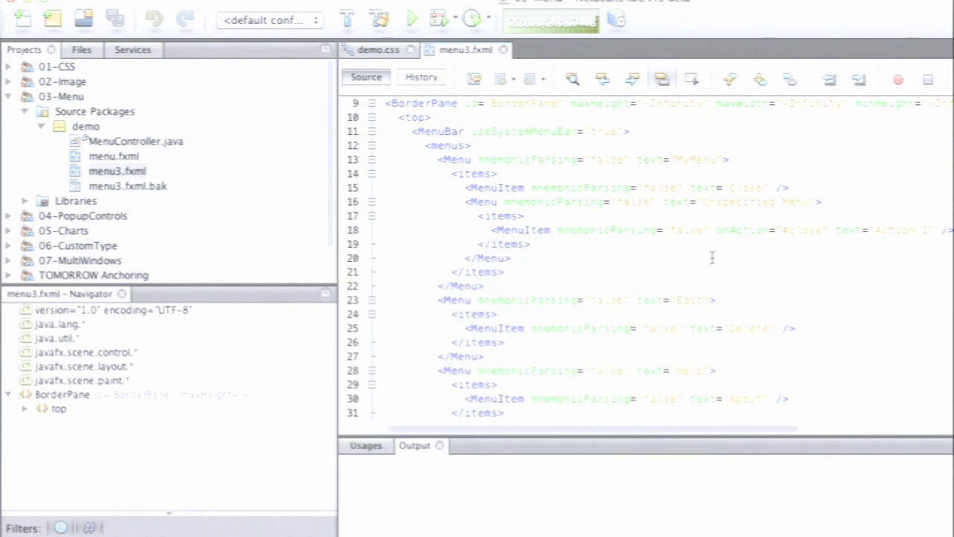
double_click(756, 229)
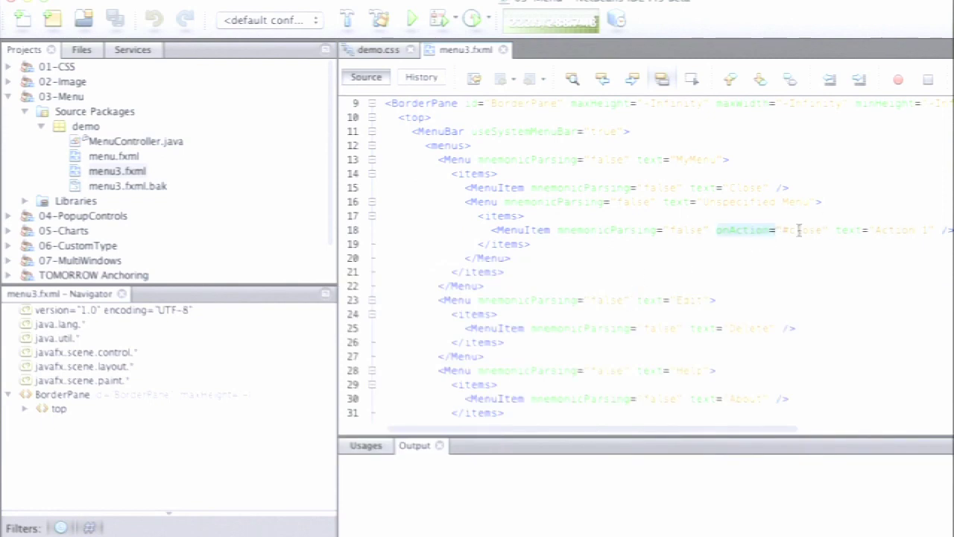
scroll(799, 229, up, 3)
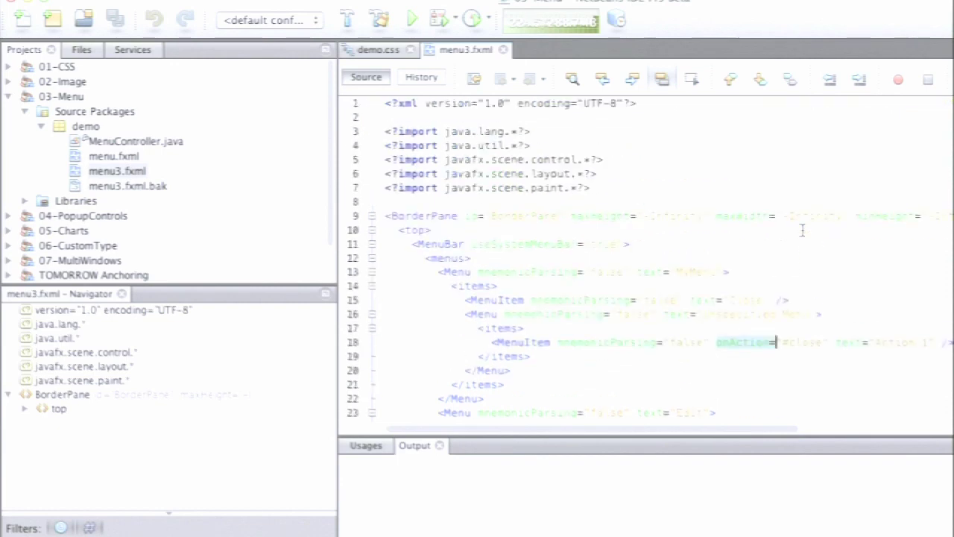
drag(723, 429, 770, 433)
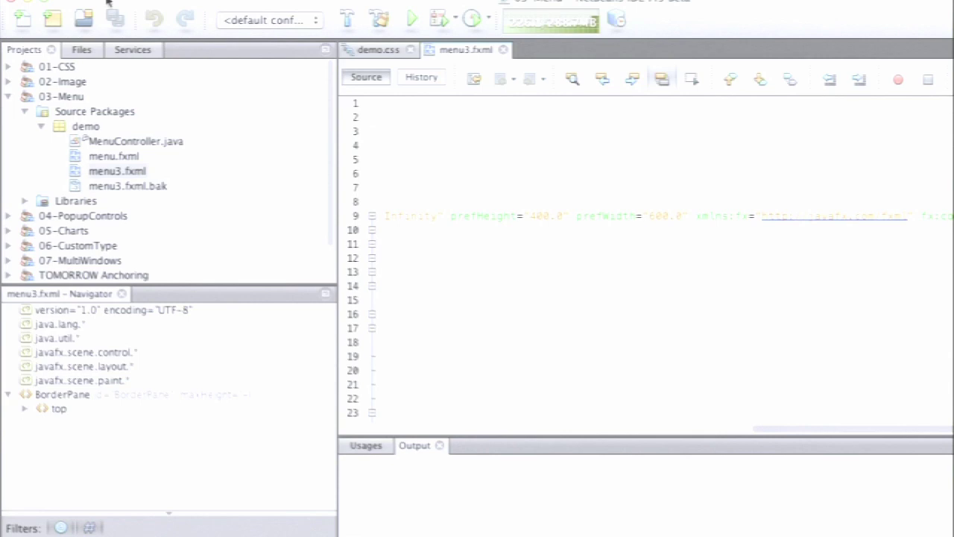
click(46, 5)
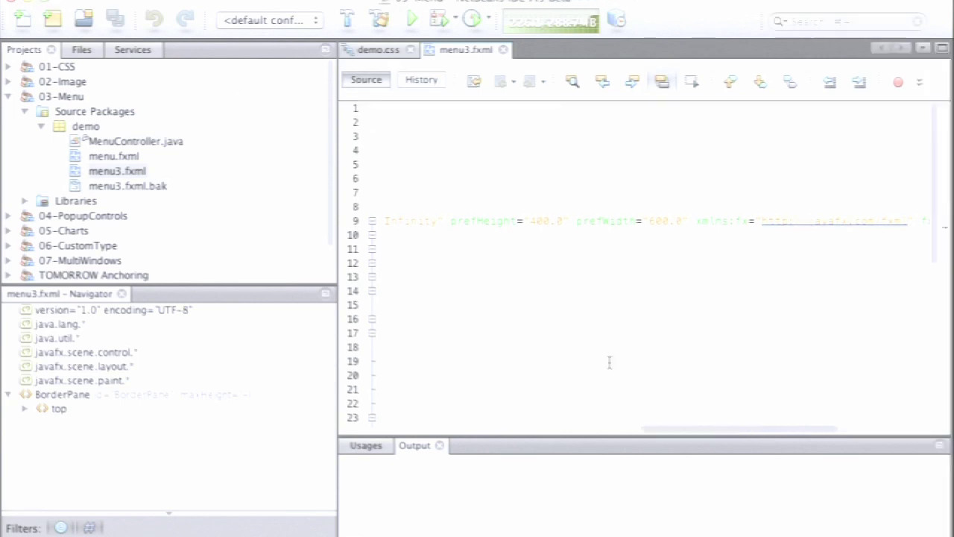
drag(714, 431, 838, 427)
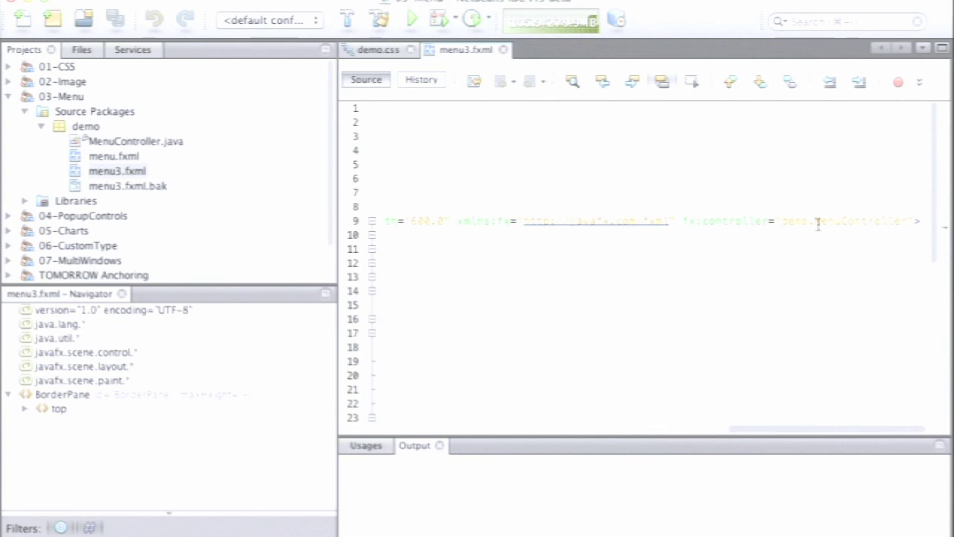
drag(818, 435, 418, 431)
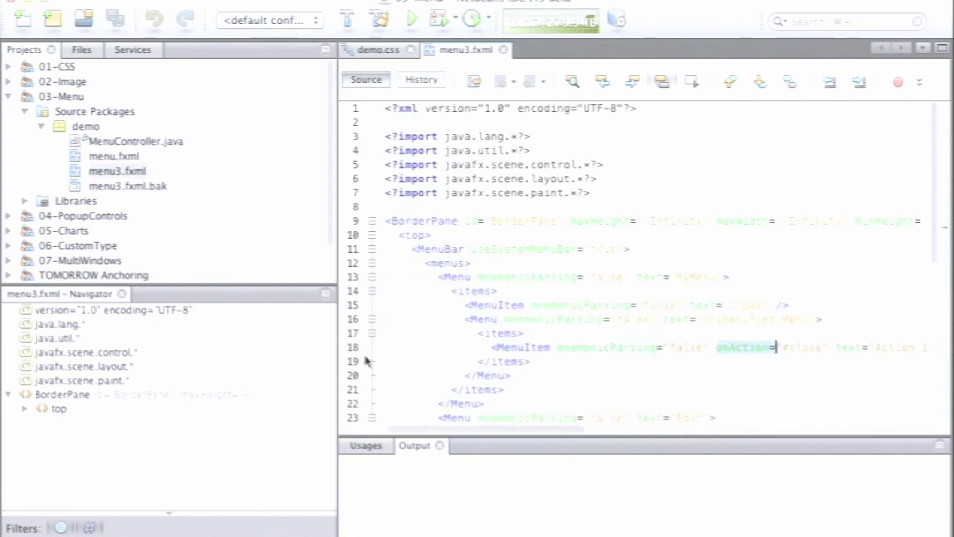
click(437, 220)
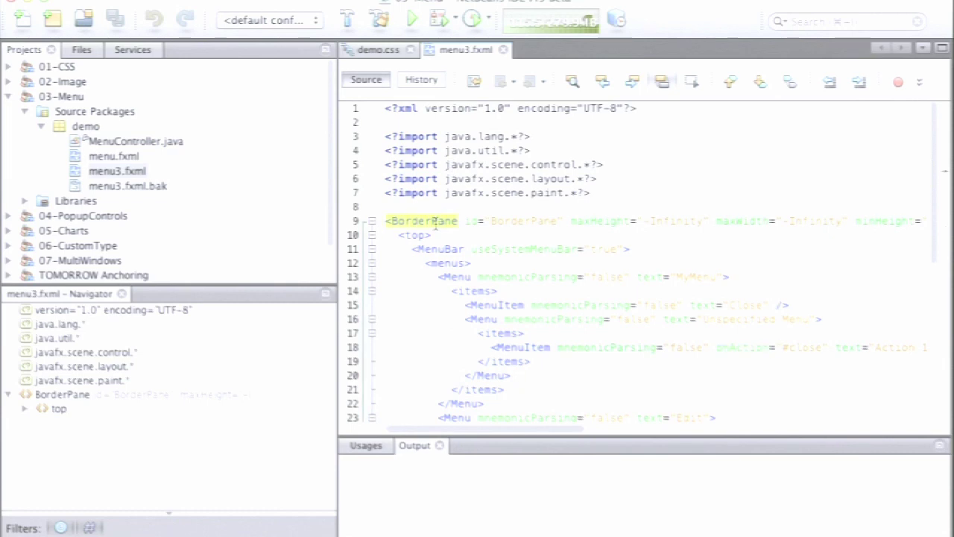
- Open MenuController.java from the demo package and examine its close, delete and about handler methods
double_click(146, 145)
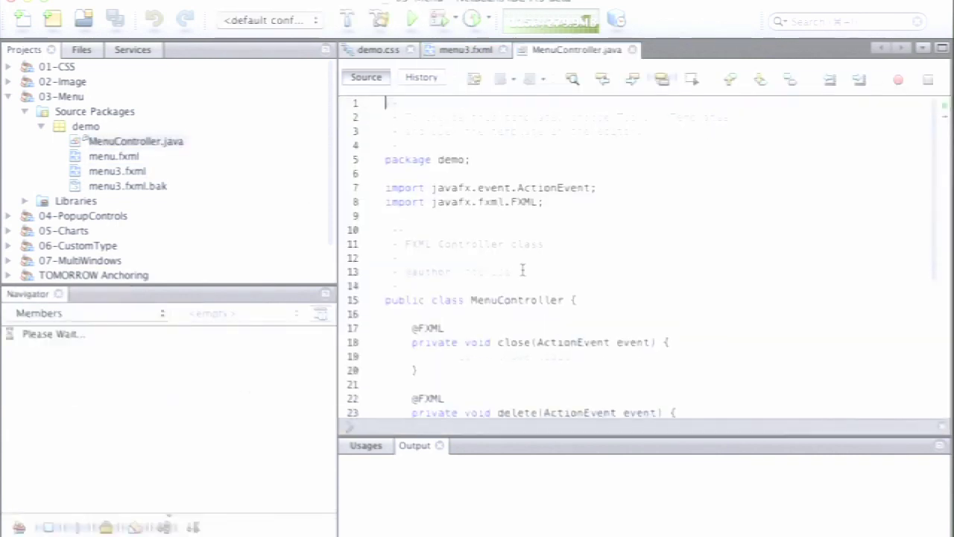
scroll(524, 271, down, 4)
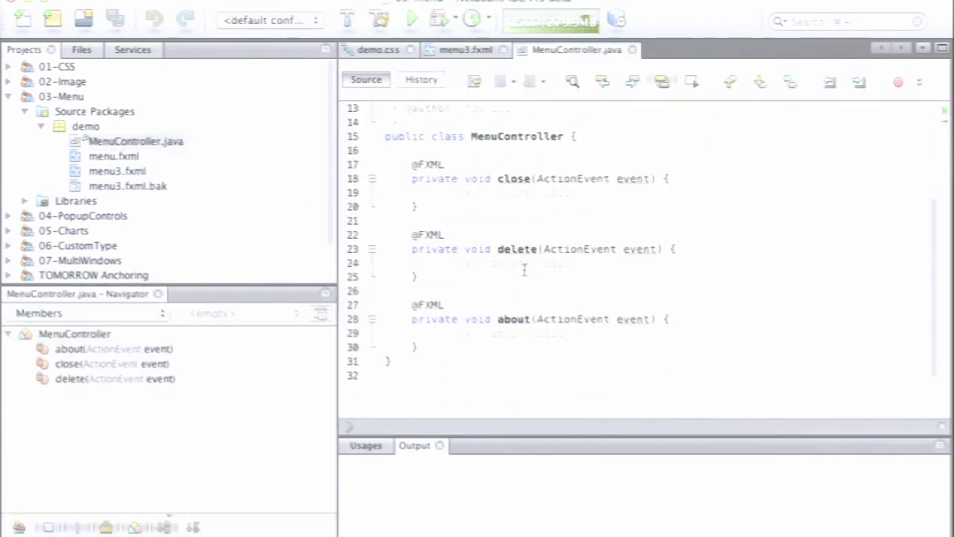
scroll(511, 188, up, 1)
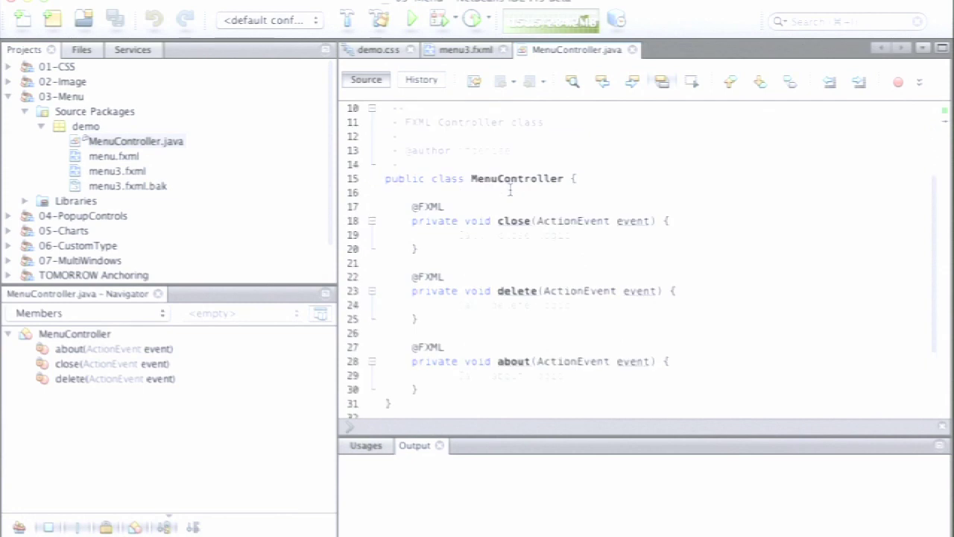
mouse_move(510, 357)
click(564, 220)
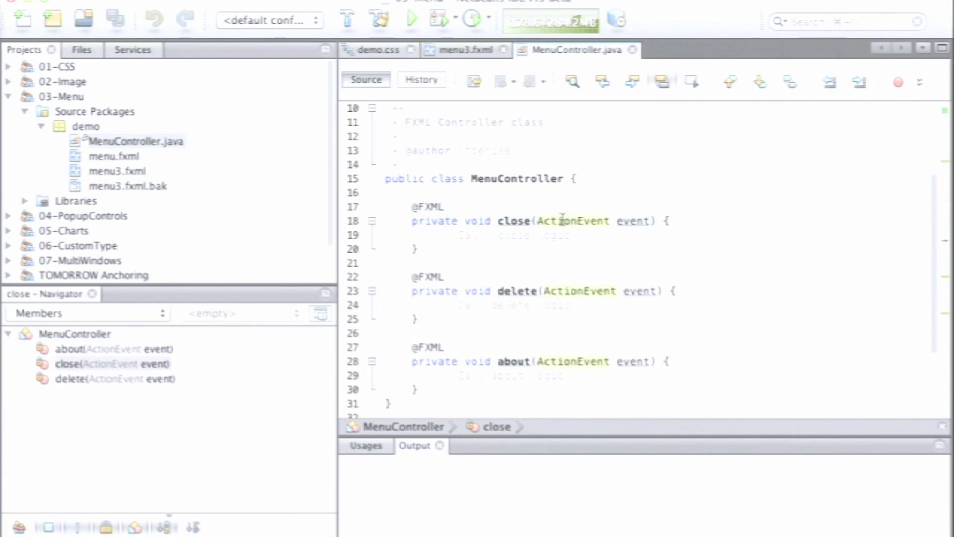
- Collapse the 03-Menu project and open popupControls.fxml from the demo package of 04-PopupControls in Scene Builder
mouse_move(621, 226)
click(7, 96)
click(8, 111)
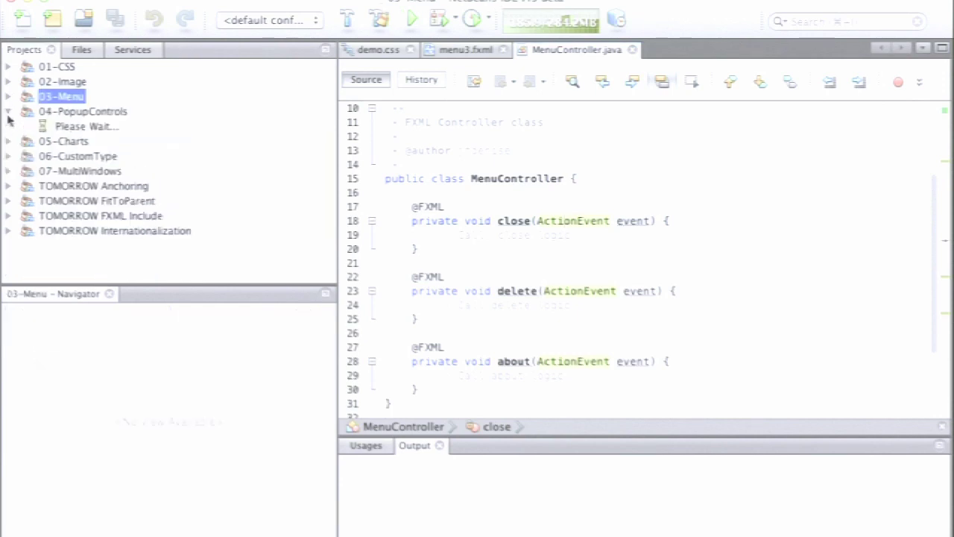
click(24, 126)
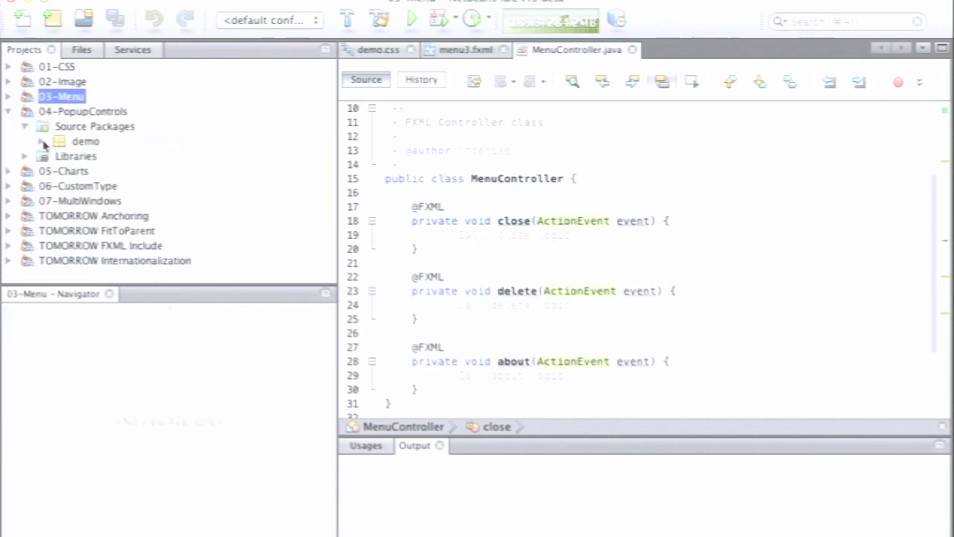
click(42, 141)
click(91, 158)
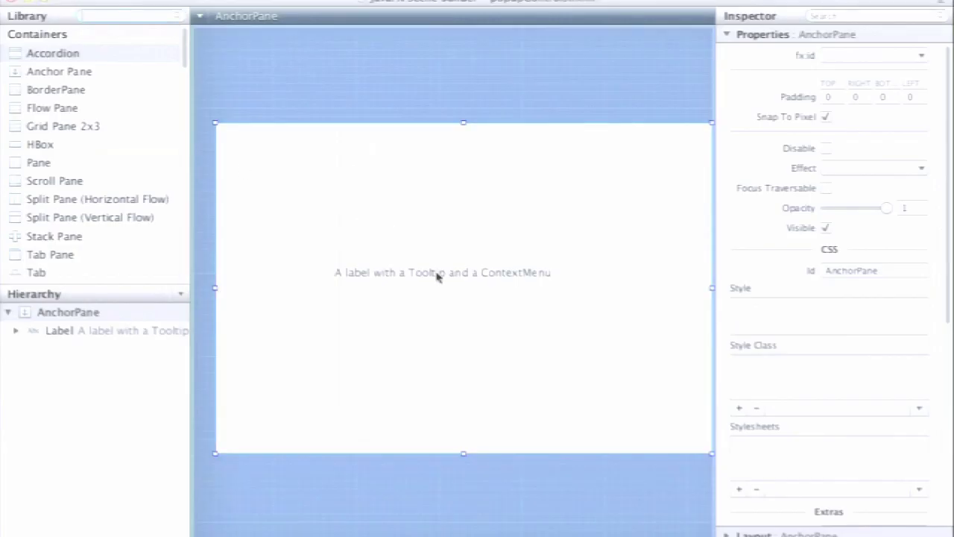
- Delete the existing label with its tooltip and context menu, and place a new Label near the middle of the AnchorPane
click(437, 272)
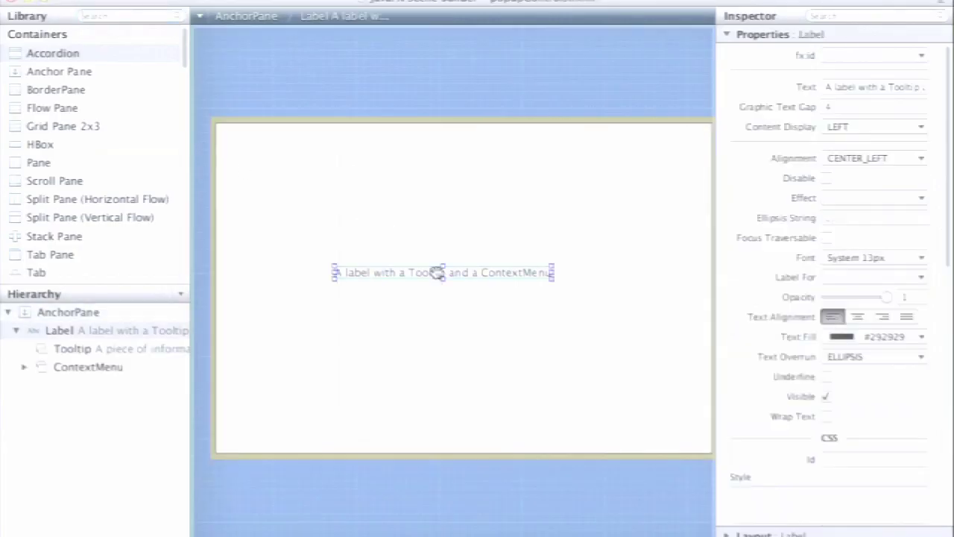
key(Delete)
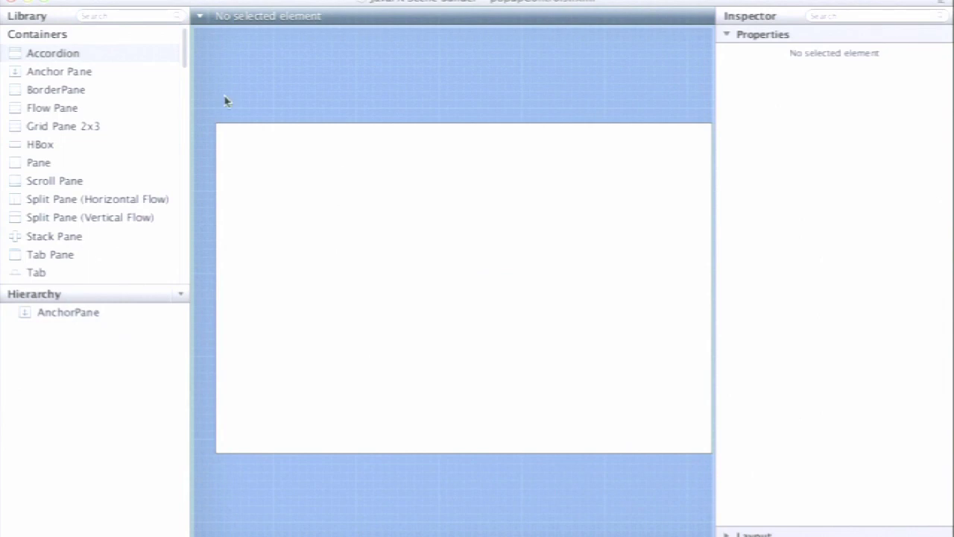
click(111, 12)
text(label)
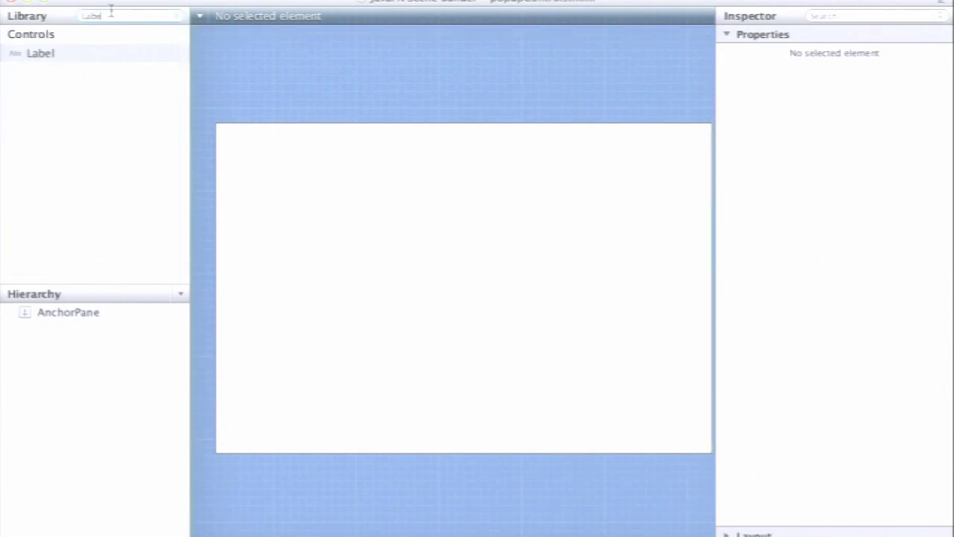
drag(34, 57, 424, 239)
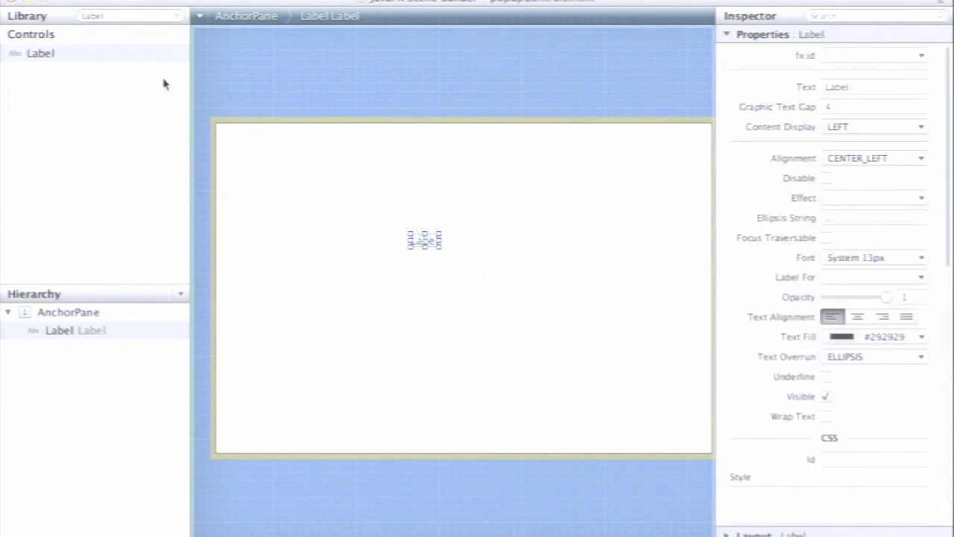
- Attach a Tooltip to the new Label and set the tooltip's text to "Hello World"
click(124, 10)
text(Tool)
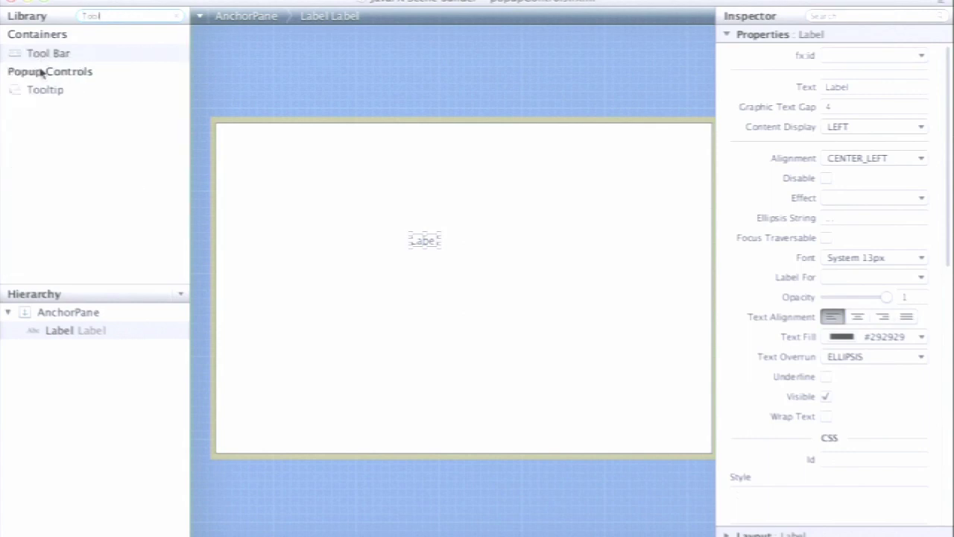
drag(39, 92, 73, 333)
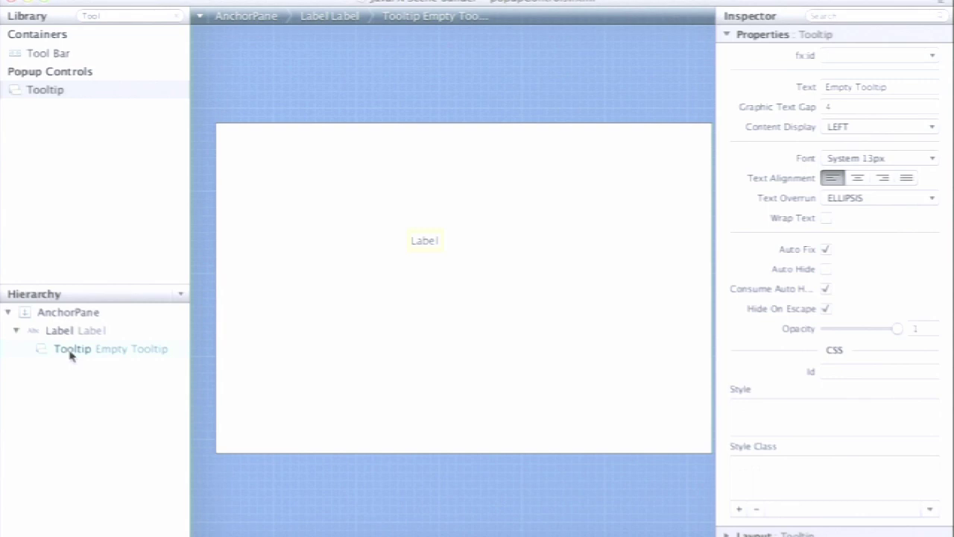
double_click(908, 88)
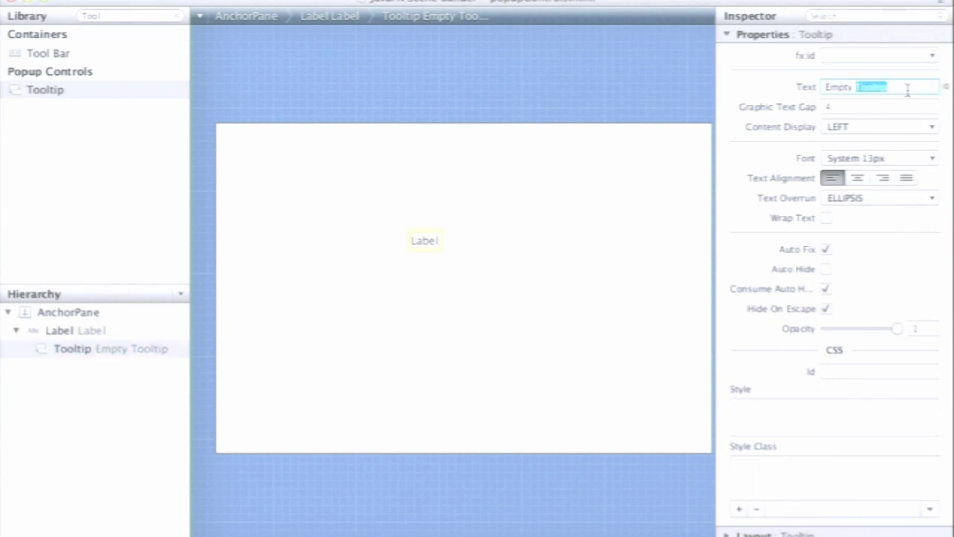
triple_click(908, 87)
text(Hello)
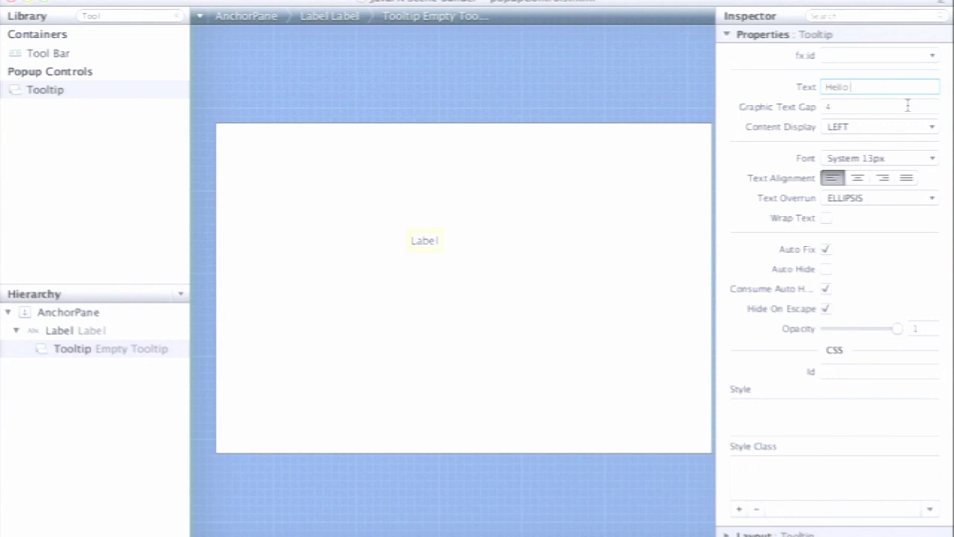
text( World)
key(Return)
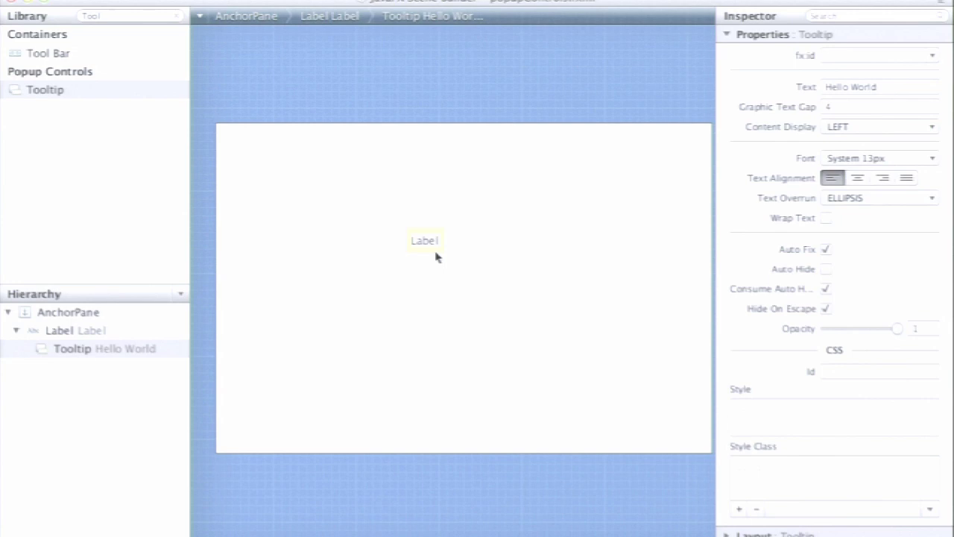
- Attach a Context Menu to the Label and select its MenuItem in the hierarchy
double_click(104, 12)
text(Context)
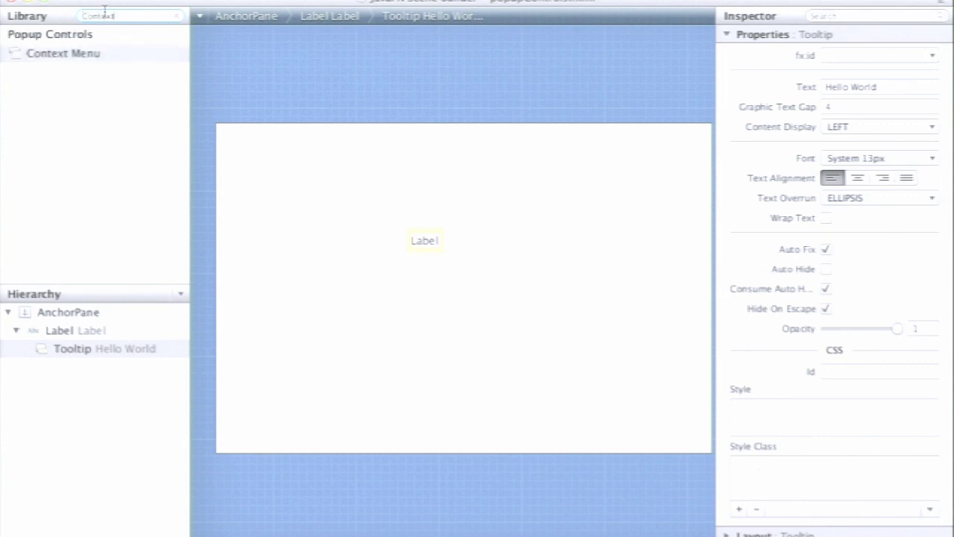
drag(41, 58, 428, 243)
click(82, 389)
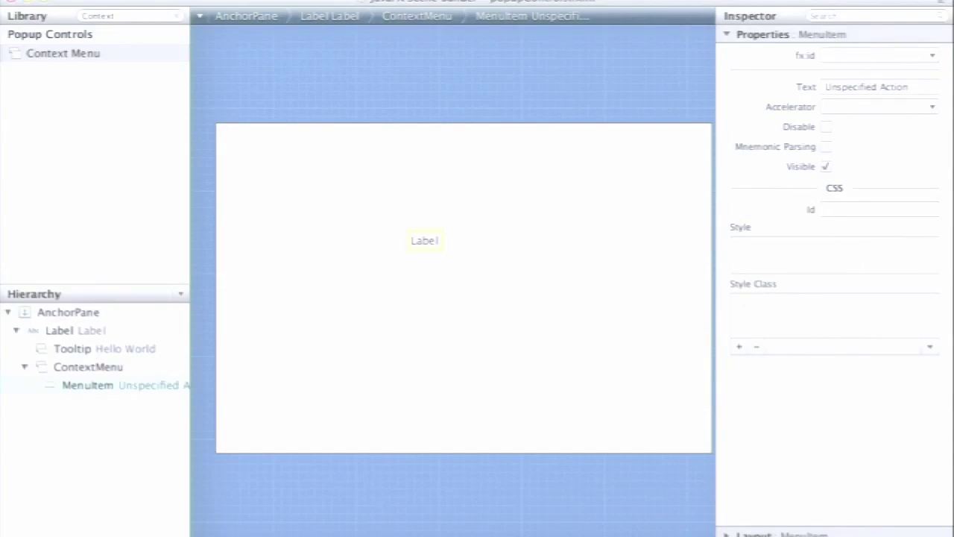
- Preview popupControls.fxml, examine the label's tooltip and context menu, and close the preview
click(440, 0)
click(438, 3)
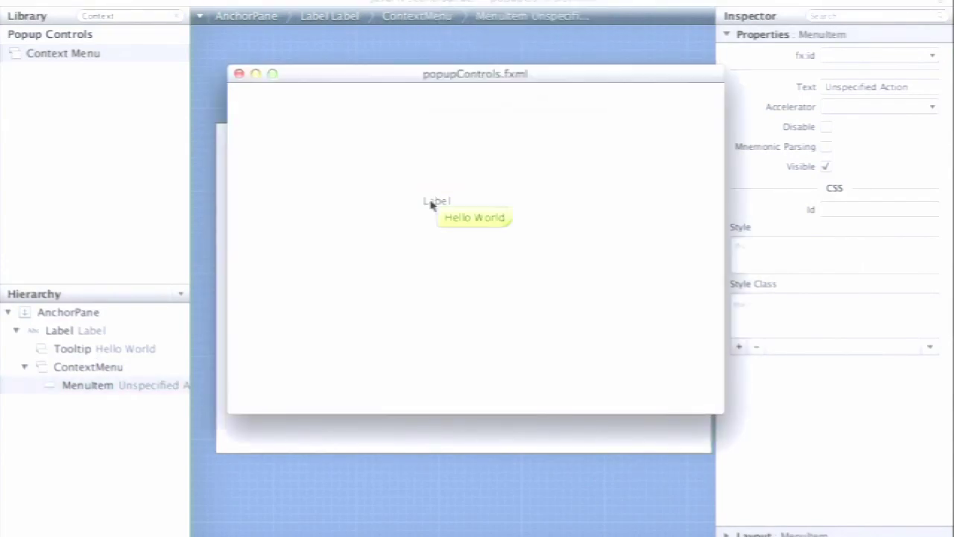
right_click(438, 207)
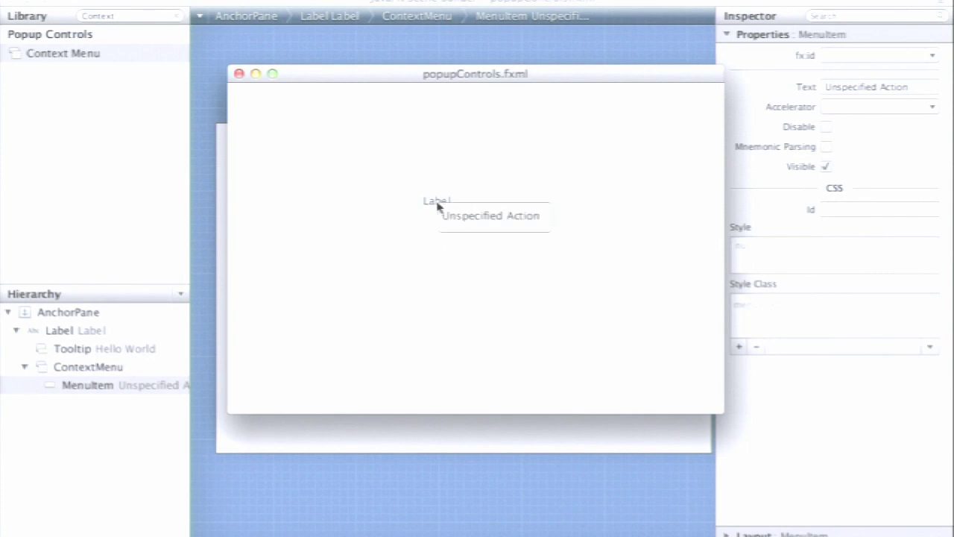
click(239, 73)
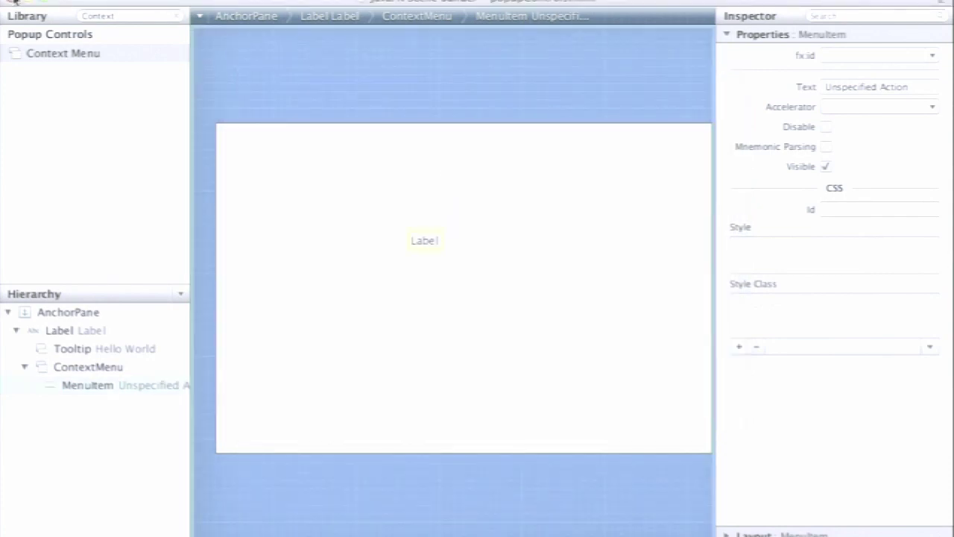
- Close the popupControls.fxml layout, collapse 04-PopupControls in NetBeans, and open Charts.fxml from the demo package of 05-Charts
click(15, 2)
click(387, 319)
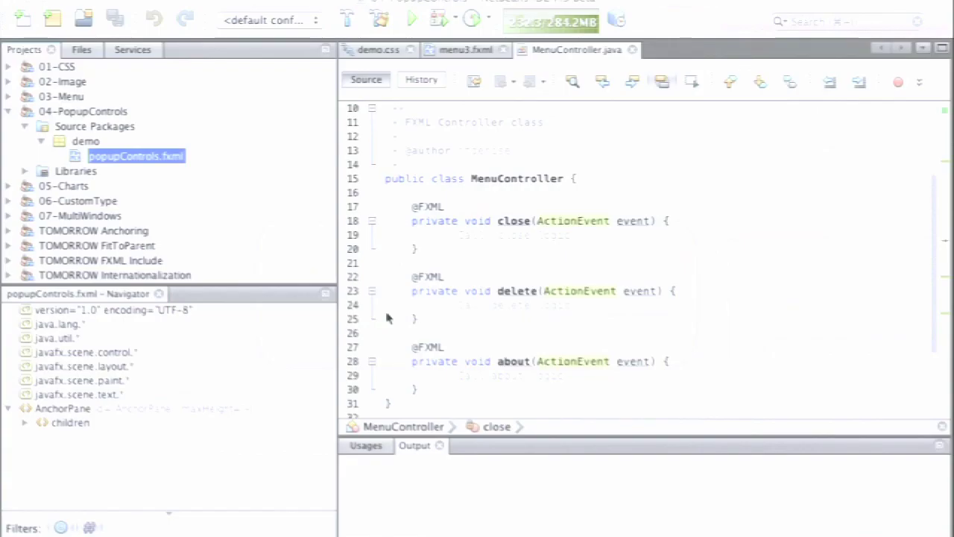
click(7, 111)
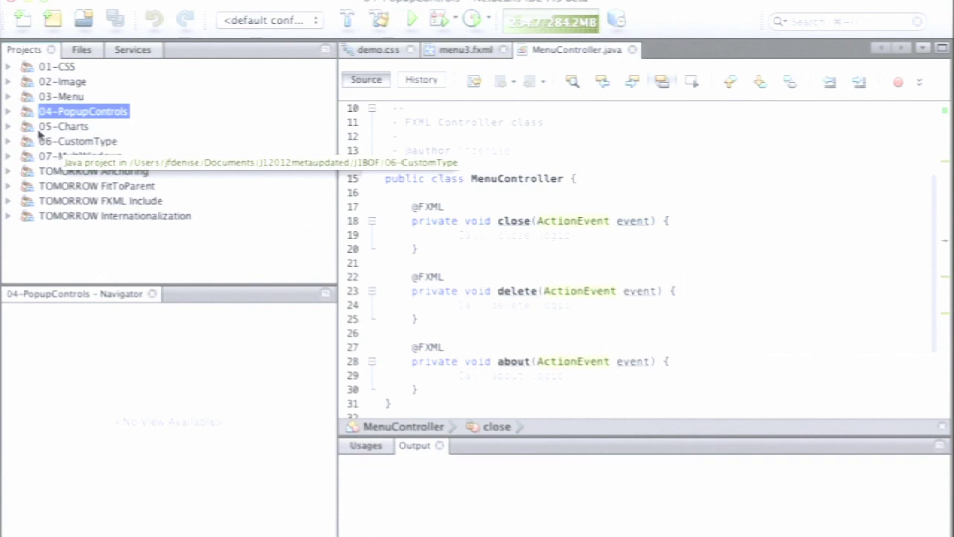
click(8, 126)
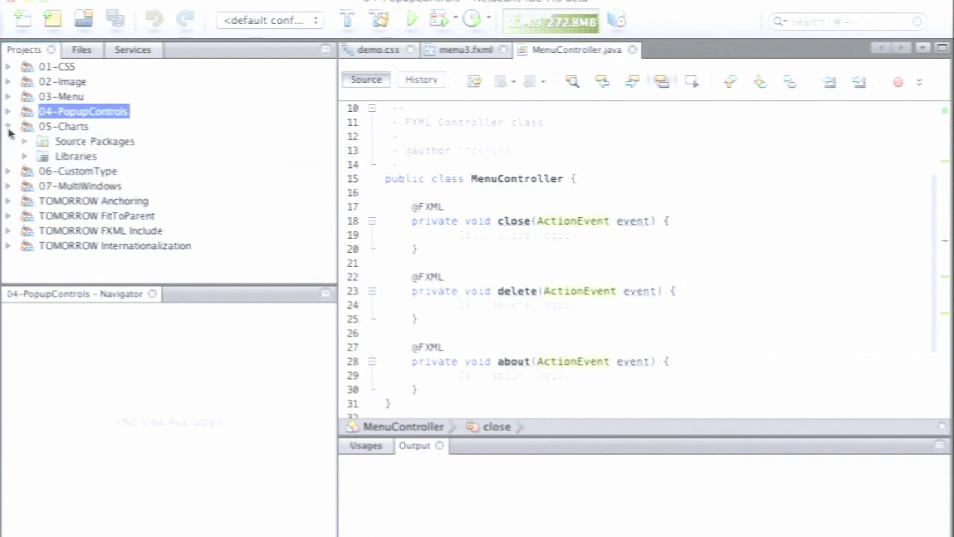
click(25, 141)
click(43, 156)
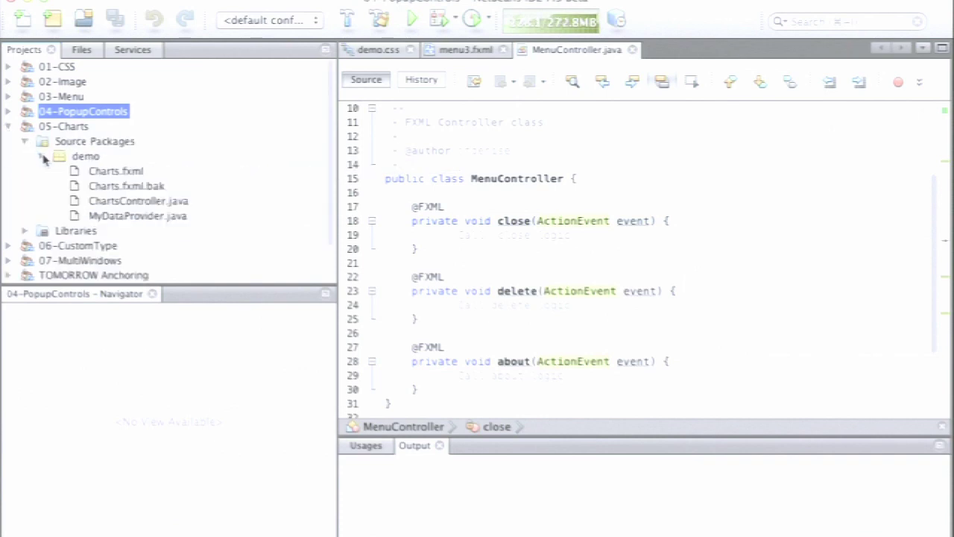
click(92, 172)
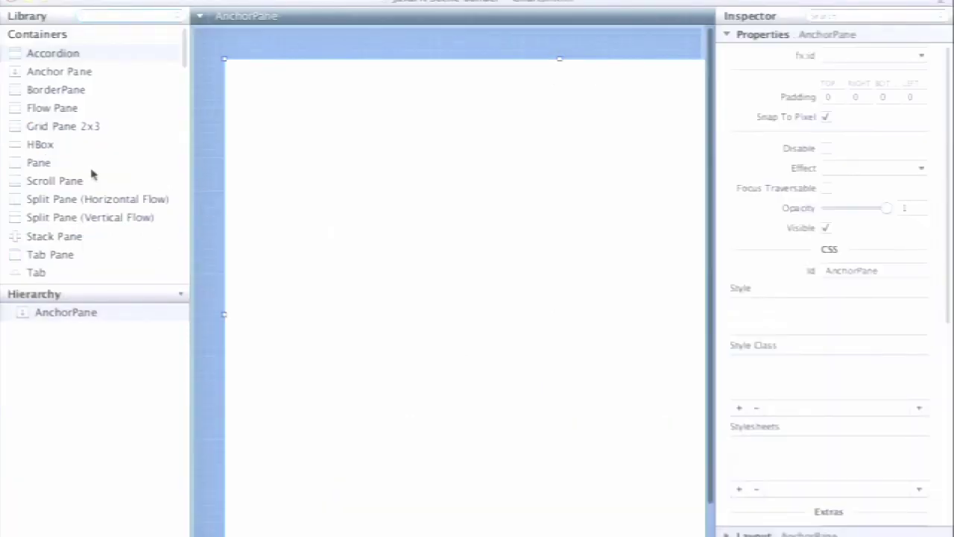
- Add a Pie Chart to the AnchorPane, reduce its height, and position it in the pane's upper part
text(chart)
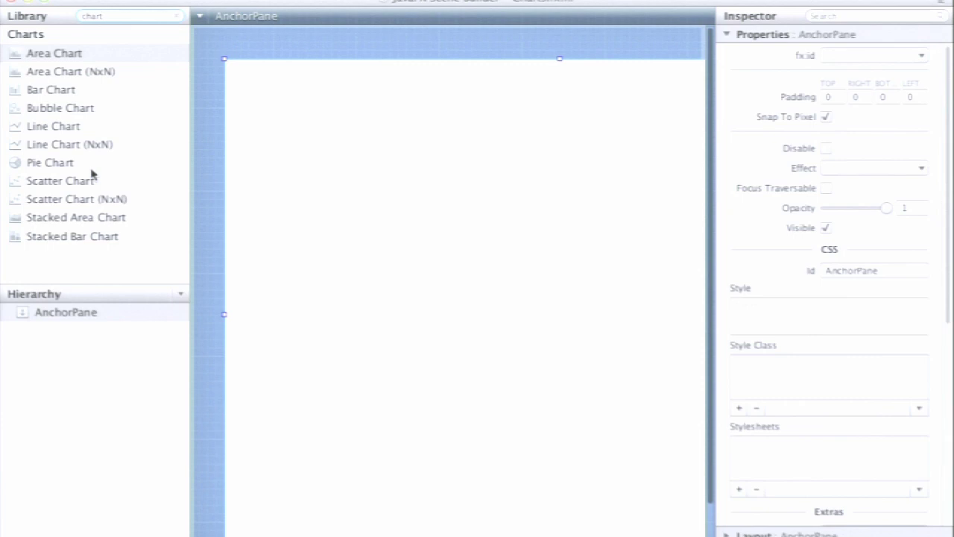
click(42, 166)
drag(42, 166, 457, 184)
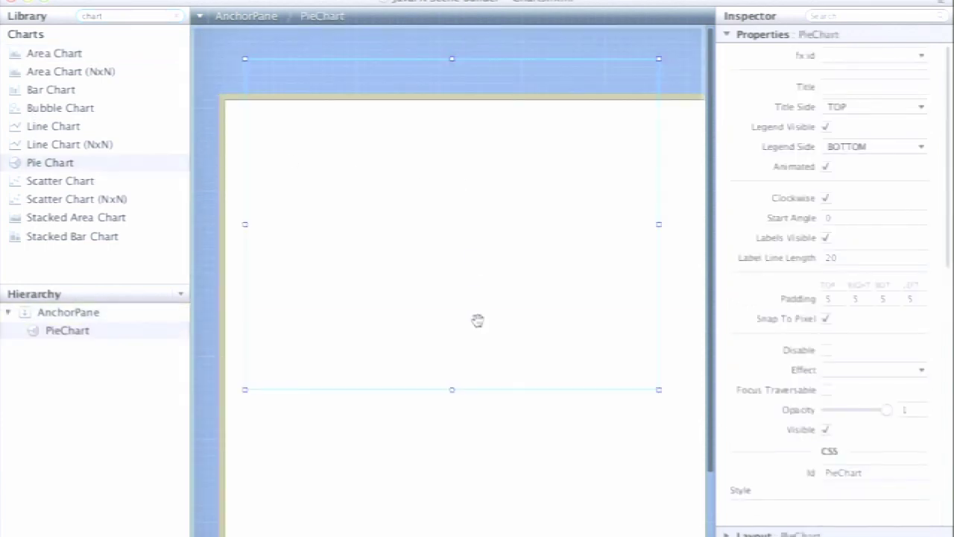
drag(451, 390, 445, 260)
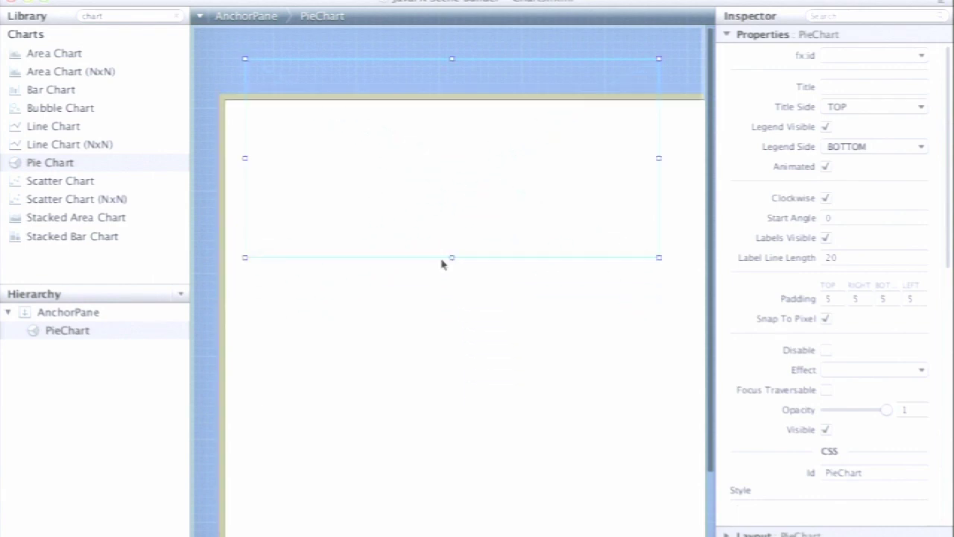
drag(433, 127, 430, 185)
- Add a Line Chart to the AnchorPane, reduce its height, and align it below the pie chart
drag(45, 131, 459, 341)
drag(458, 506, 453, 392)
drag(439, 266, 432, 403)
drag(457, 297, 453, 270)
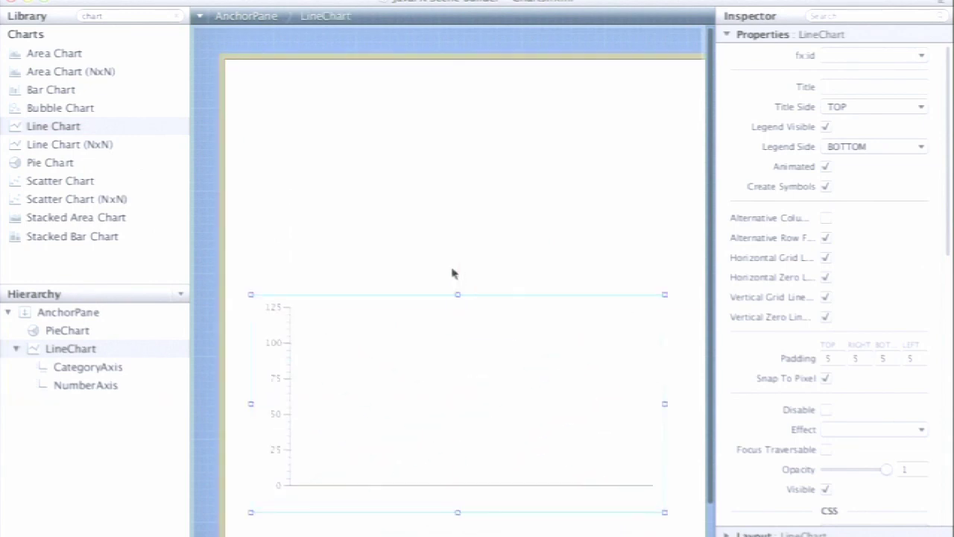
- Select the pie chart and turn on the display of sample data for the charts
click(686, 273)
click(551, 212)
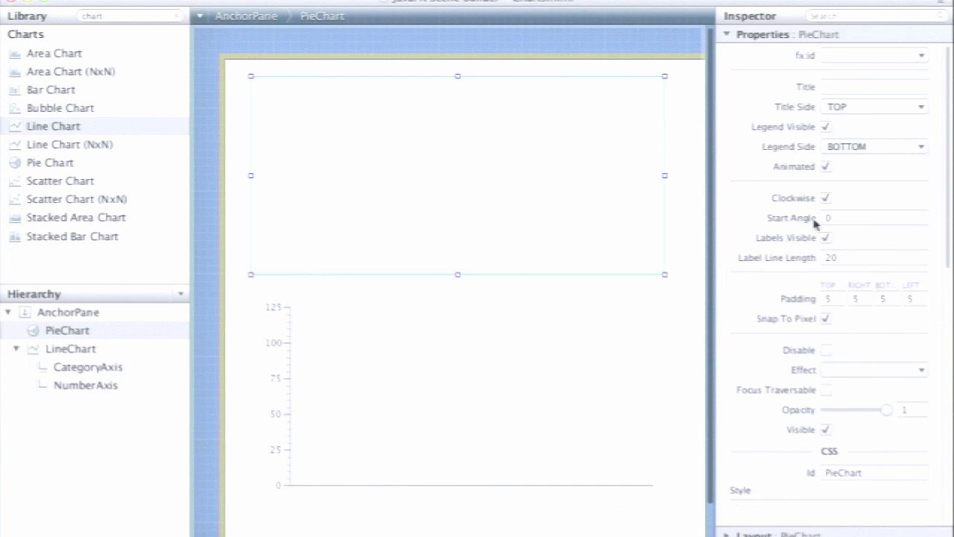
mouse_move(816, 222)
click(200, 15)
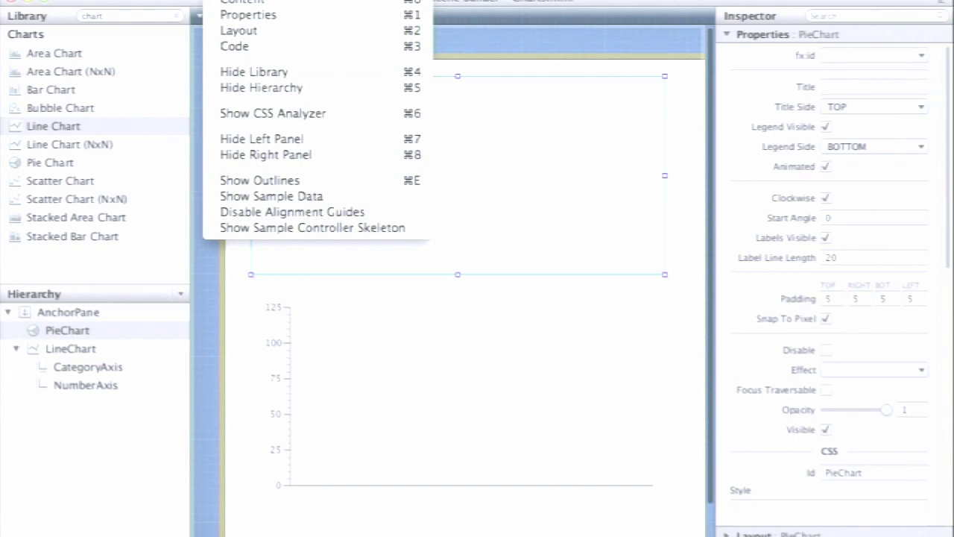
click(264, 196)
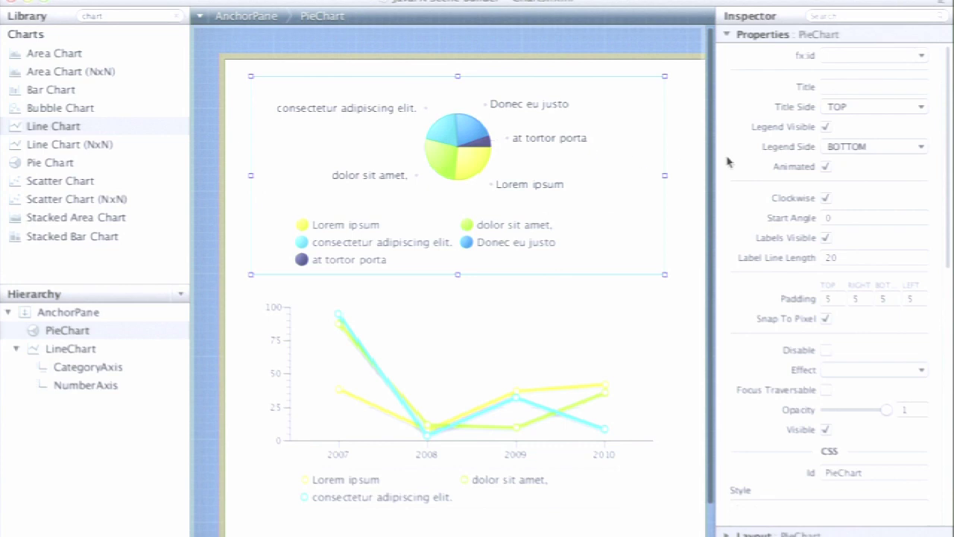
- Set the pie chart's legend side to LEFT, and switch its legend visibility off and back on
click(858, 149)
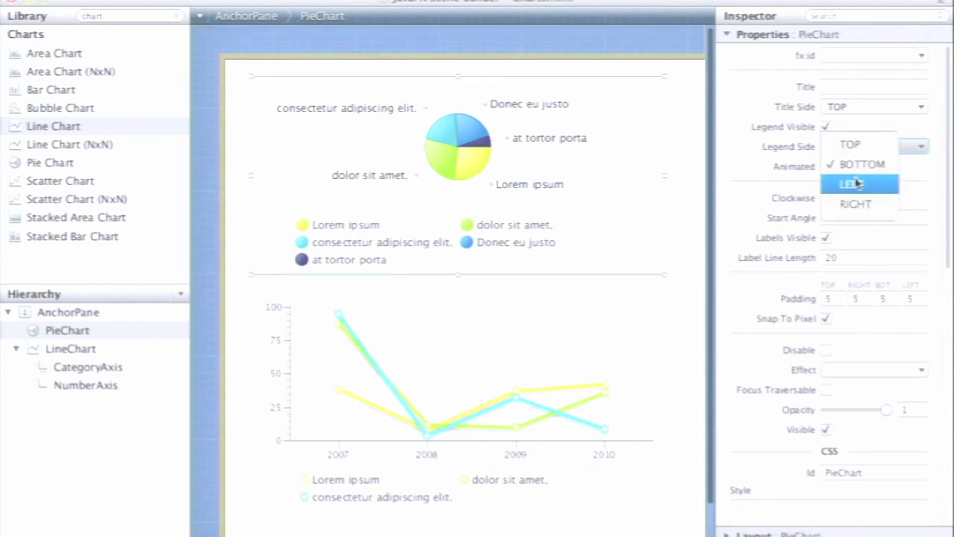
click(857, 183)
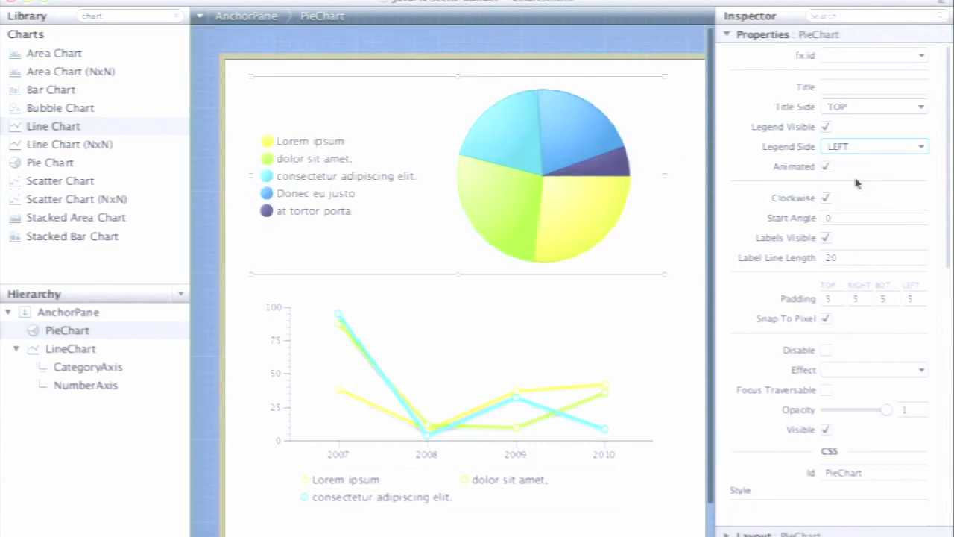
click(825, 127)
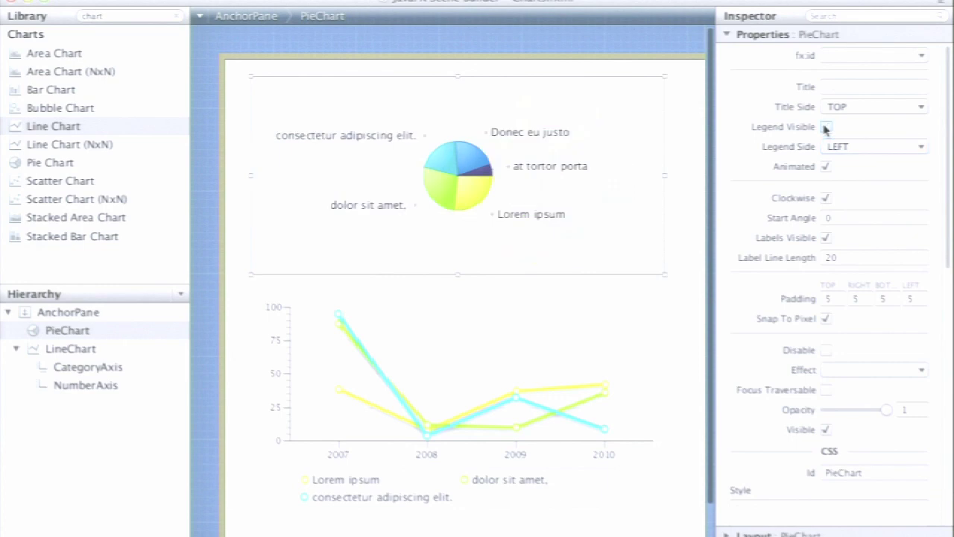
click(825, 128)
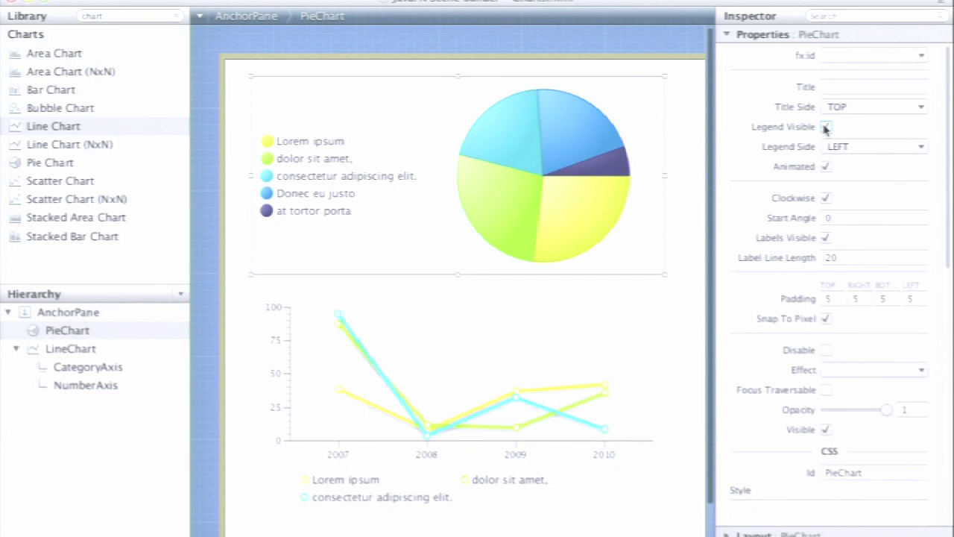
click(825, 128)
- Preview Charts.fxml to examine the pie and line charts with sample data, and close the preview
click(440, 5)
click(441, 6)
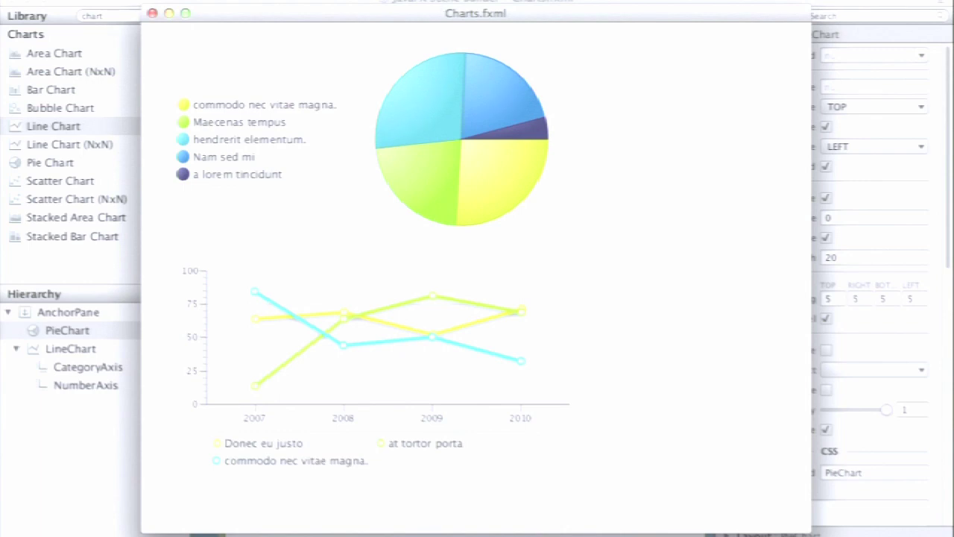
click(152, 13)
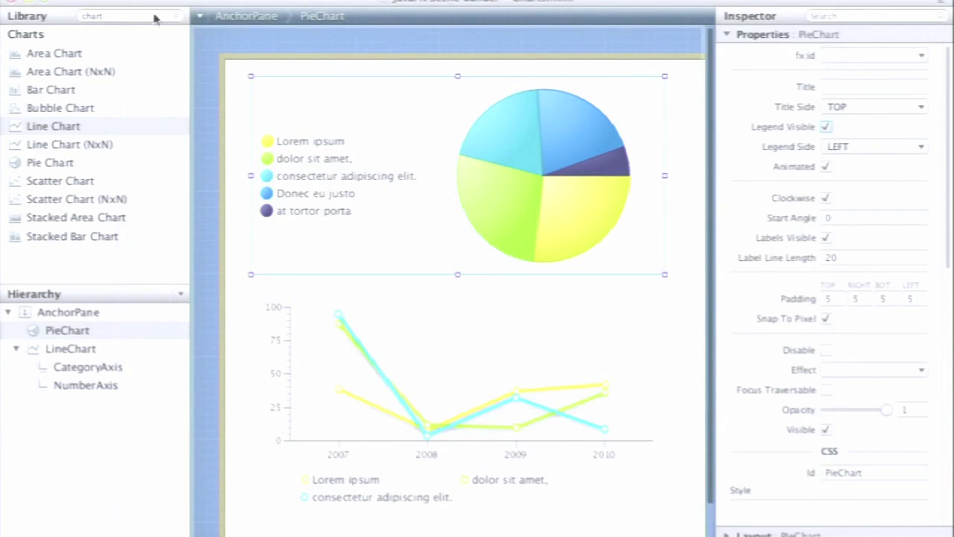
- Close Charts.fxml, return to NetBeans, and collapse the 05-Charts project
click(13, 3)
click(385, 321)
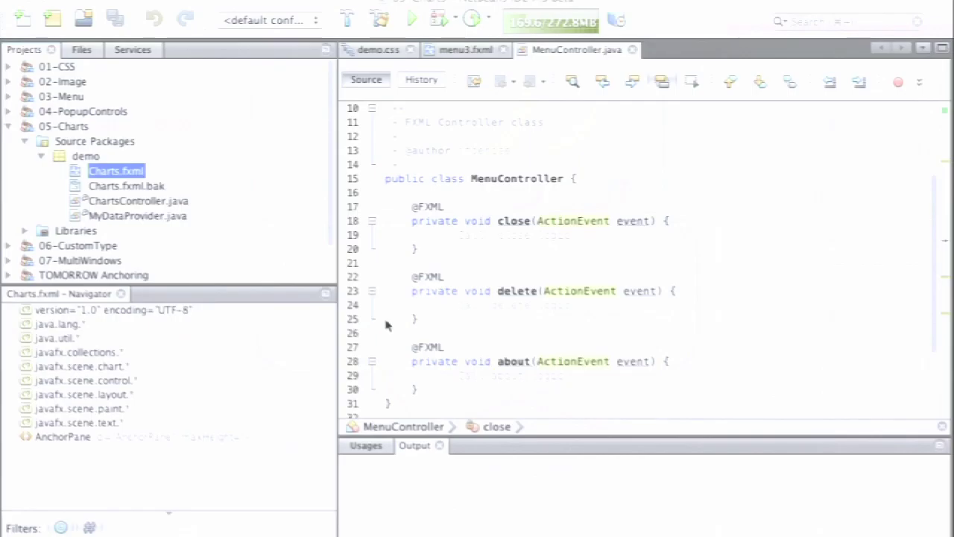
click(9, 128)
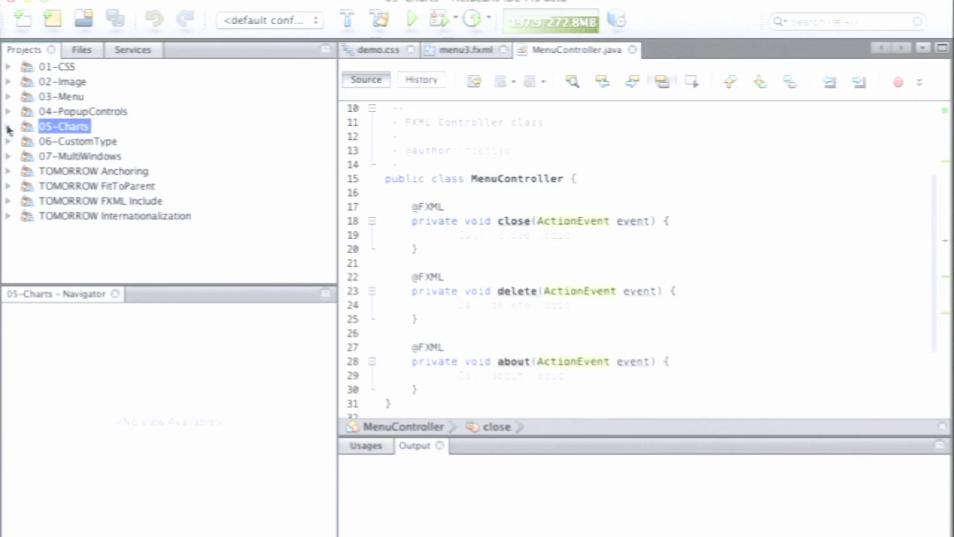
- Open customView.fxml from the demo.customtype package of the 06-CustomType project in Scene Builder
click(8, 142)
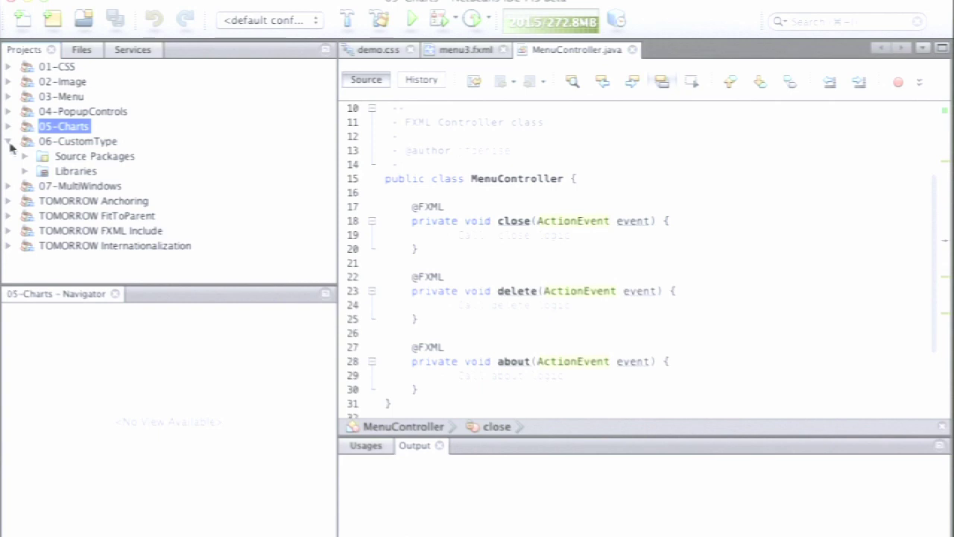
click(24, 156)
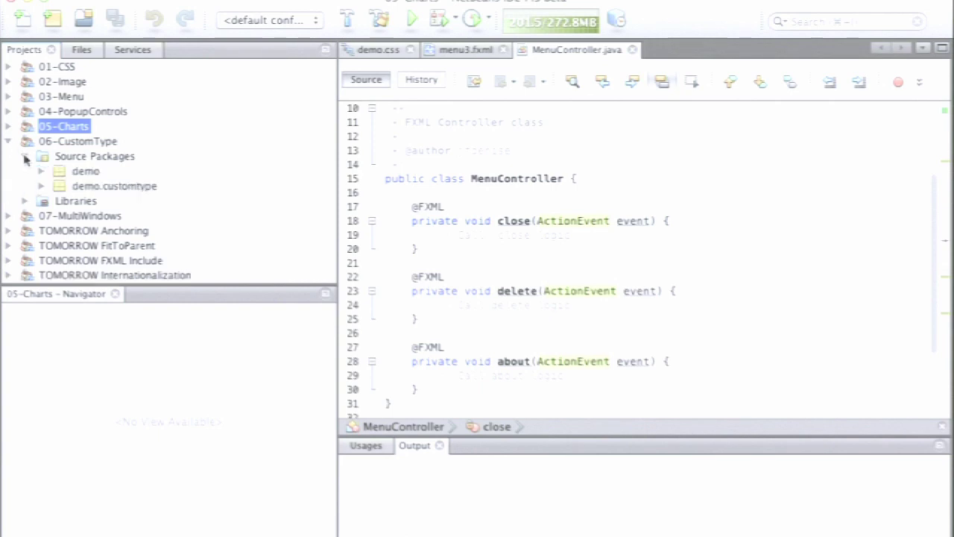
click(42, 187)
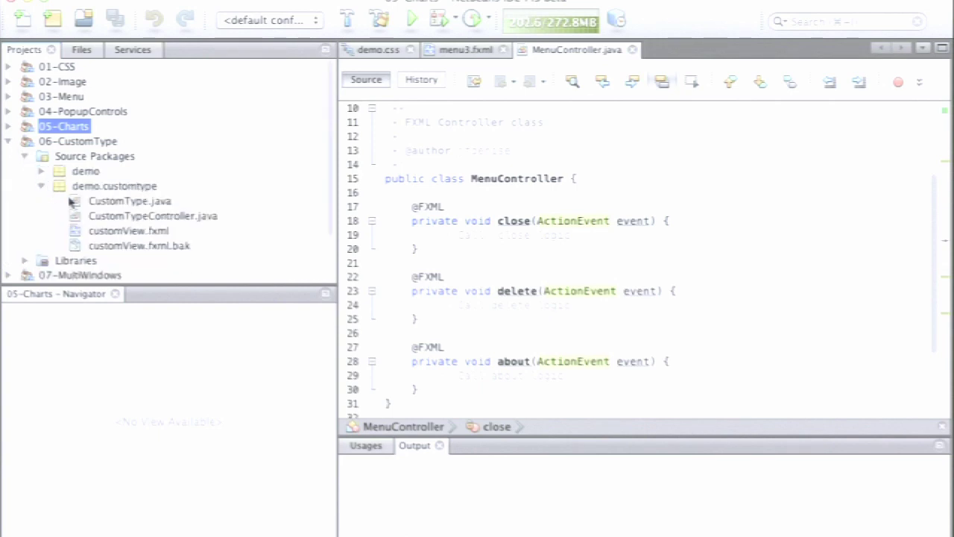
click(124, 234)
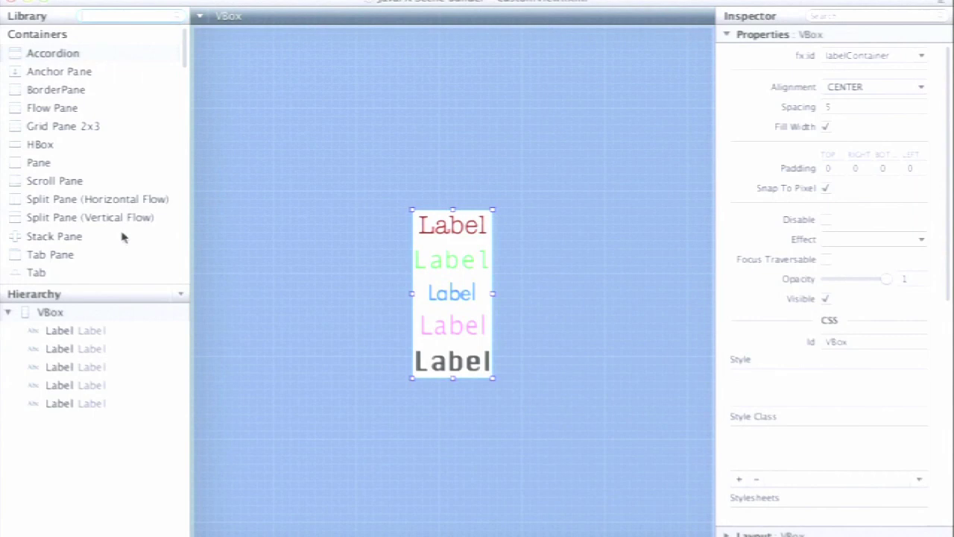
- Apply the "fx:root" construct to the root VBox, then save and close customView.fxml
click(54, 316)
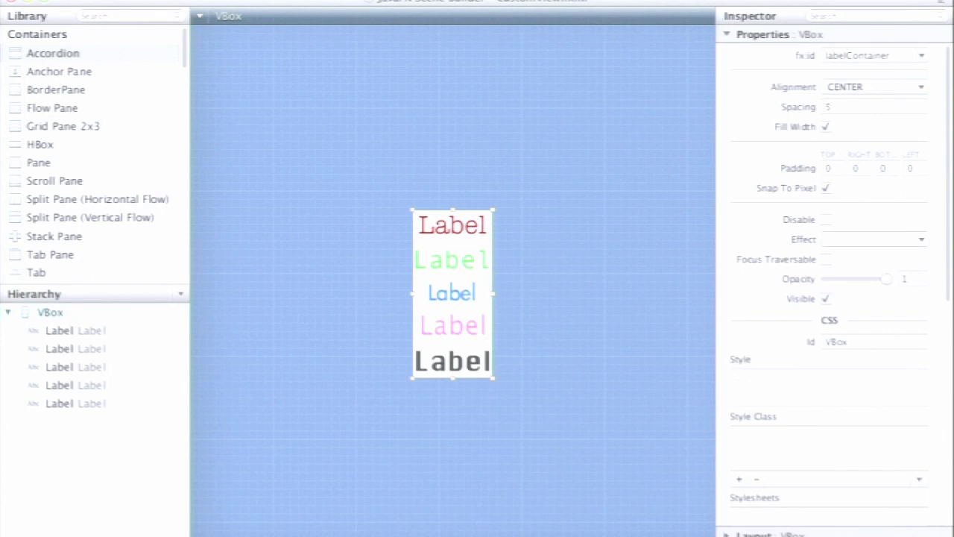
click(187, 0)
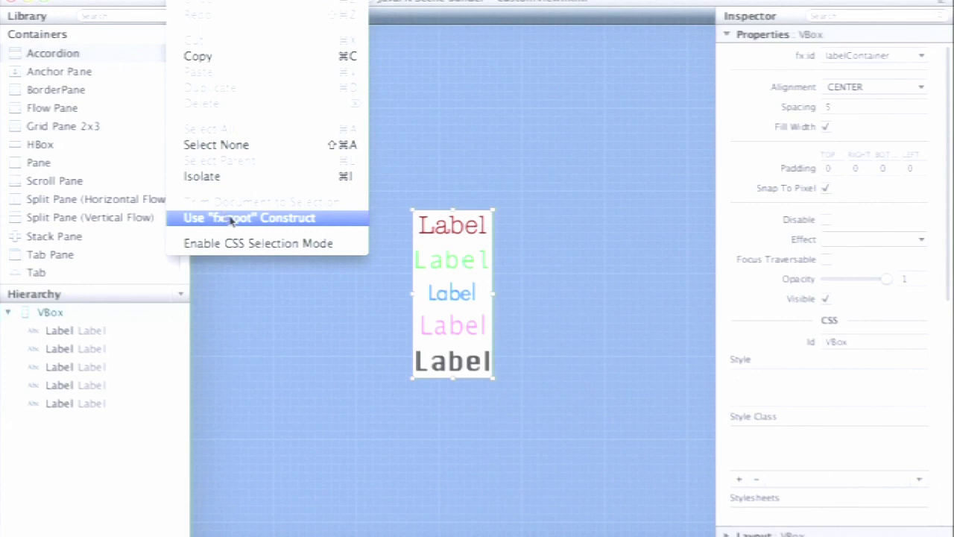
click(295, 218)
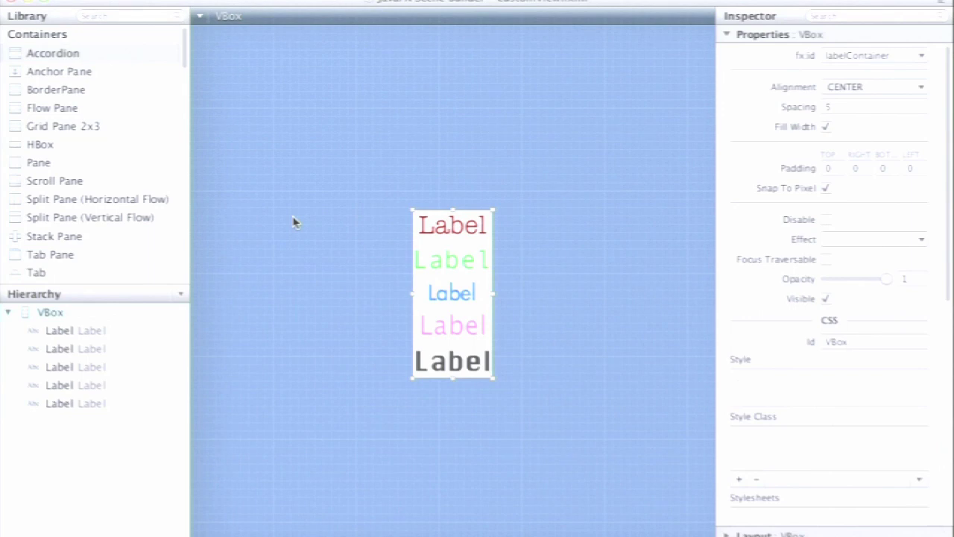
key(super+s)
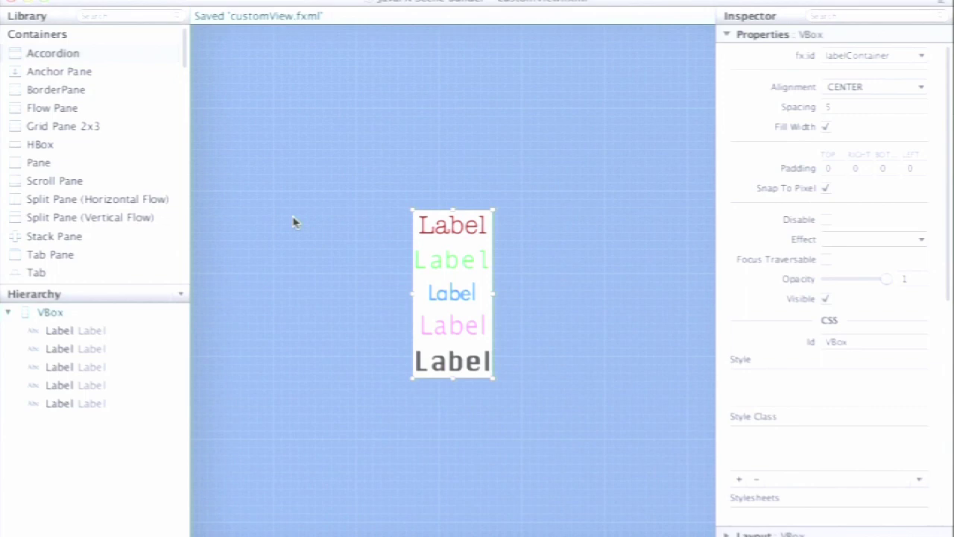
click(10, 3)
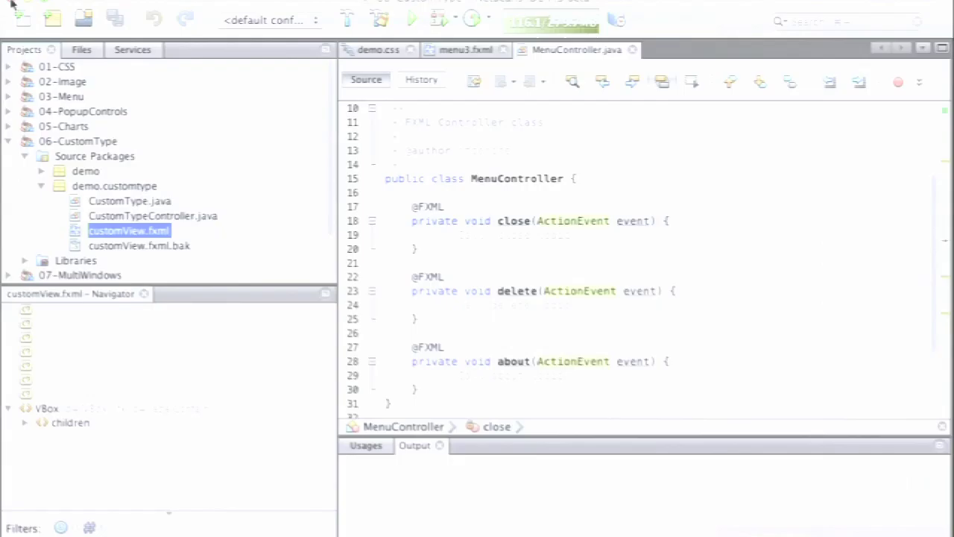
- Open the source of customView.fxml in NetBeans and examine the fx:root element with its type attribute
right_click(108, 232)
click(136, 242)
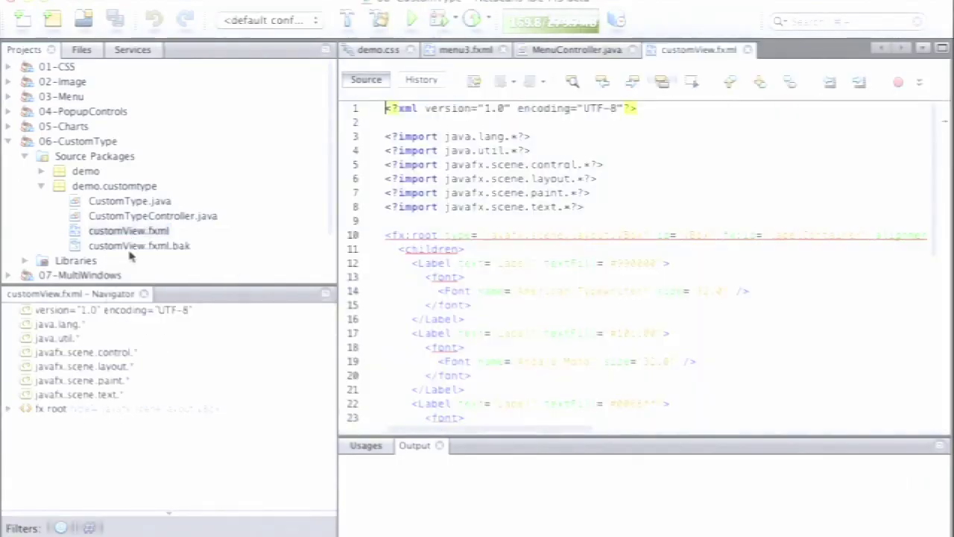
scroll(472, 309, down, 3)
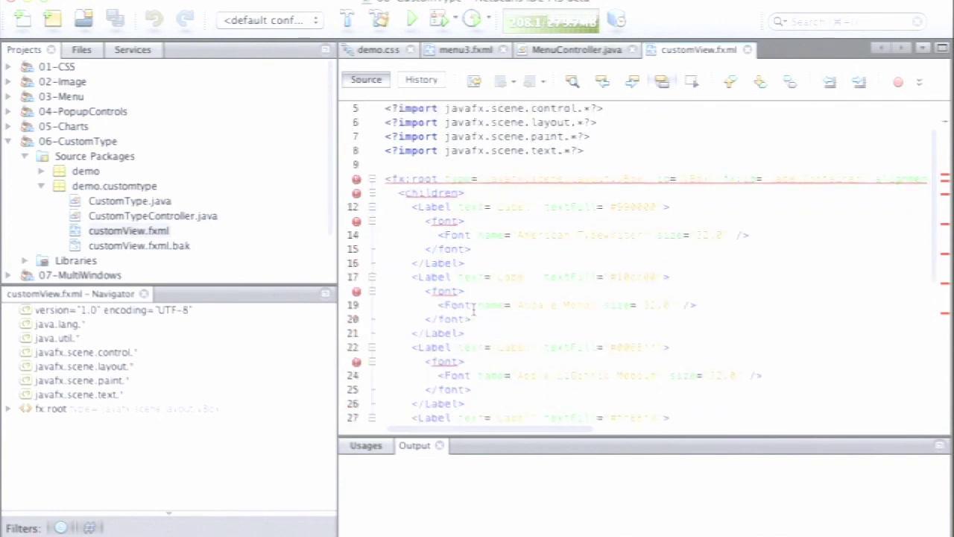
click(439, 179)
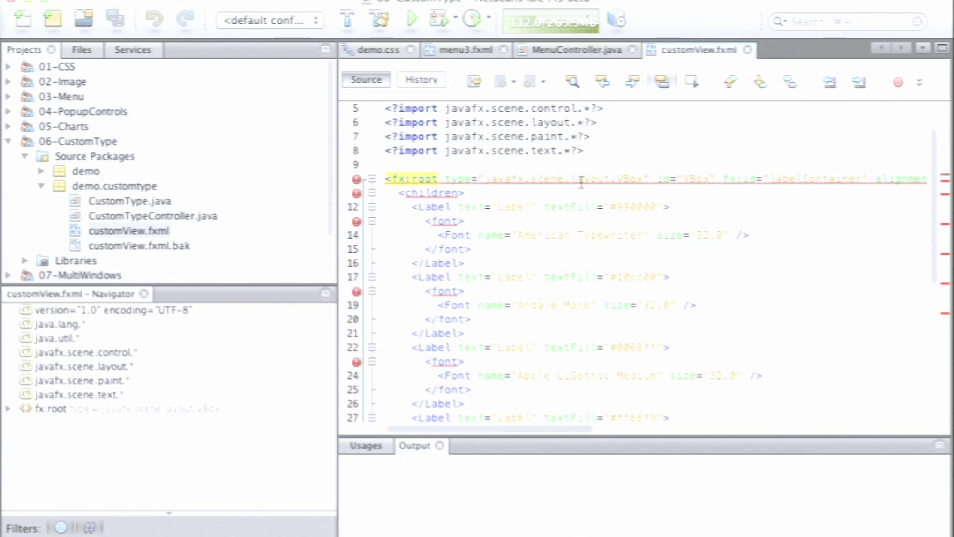
mouse_move(742, 174)
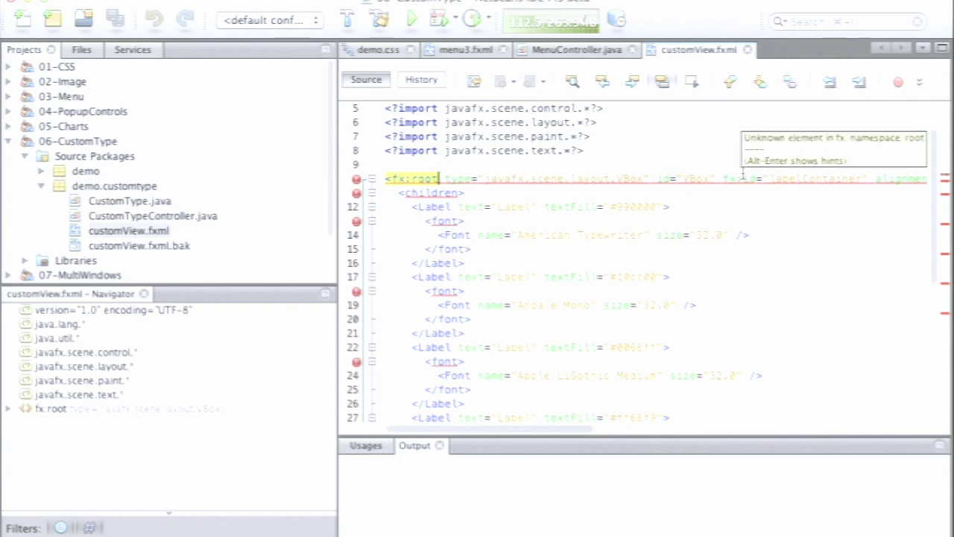
- Open CustomType.java and examine the superclass in its declaration and the getCustomText and setCustomText methods
double_click(123, 203)
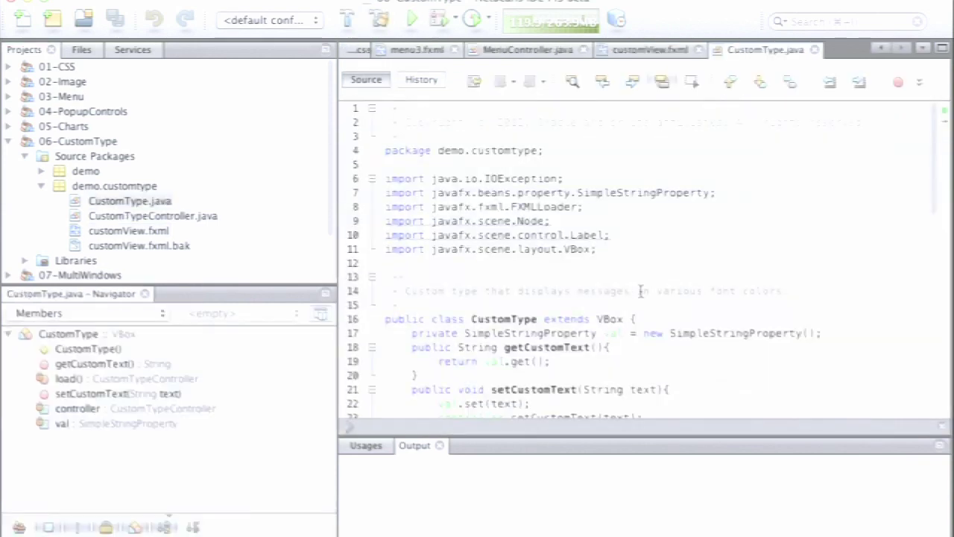
scroll(640, 291, down, 3)
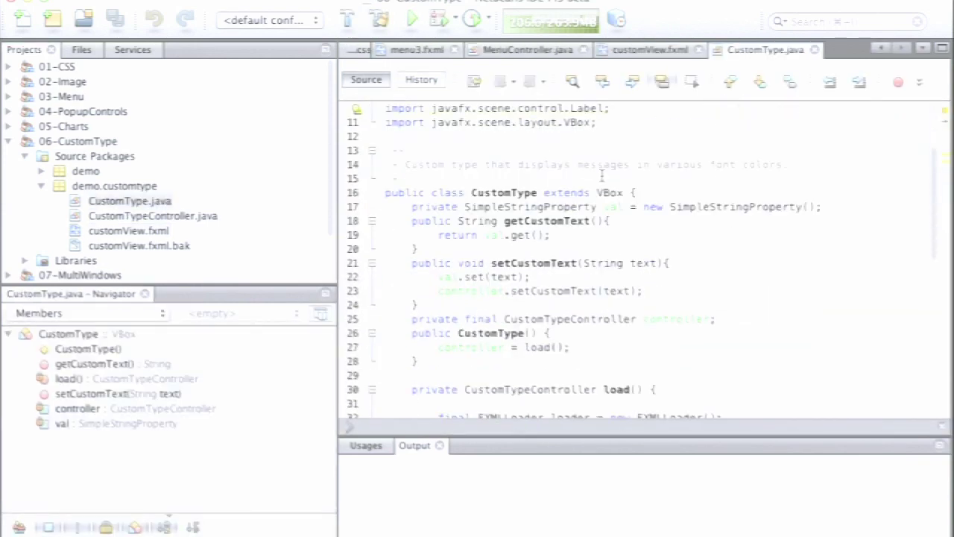
click(609, 192)
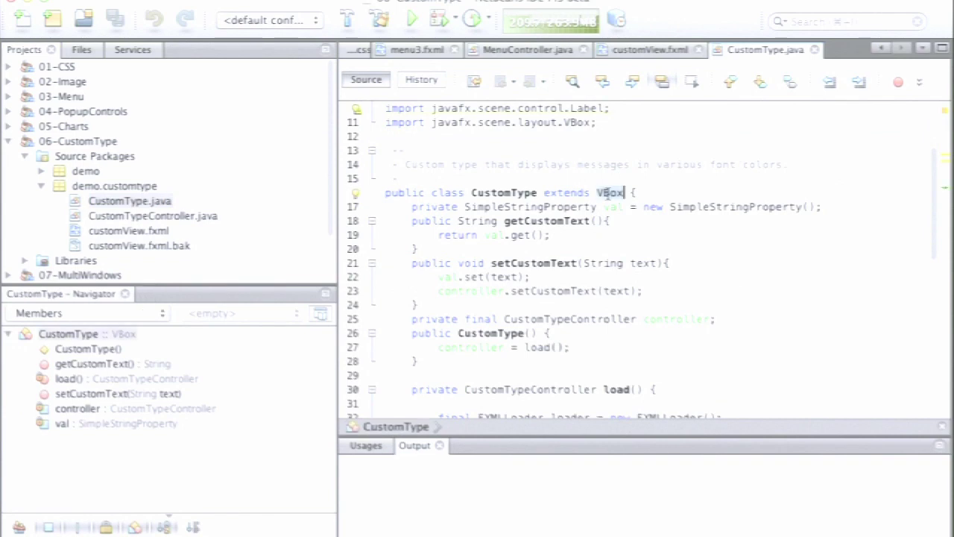
scroll(560, 237, down, 1)
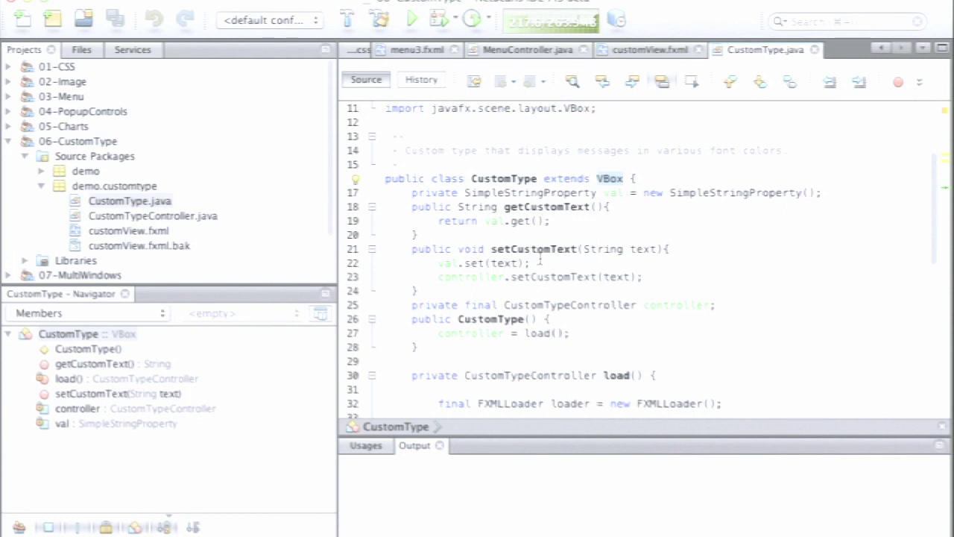
scroll(539, 261, down, 1)
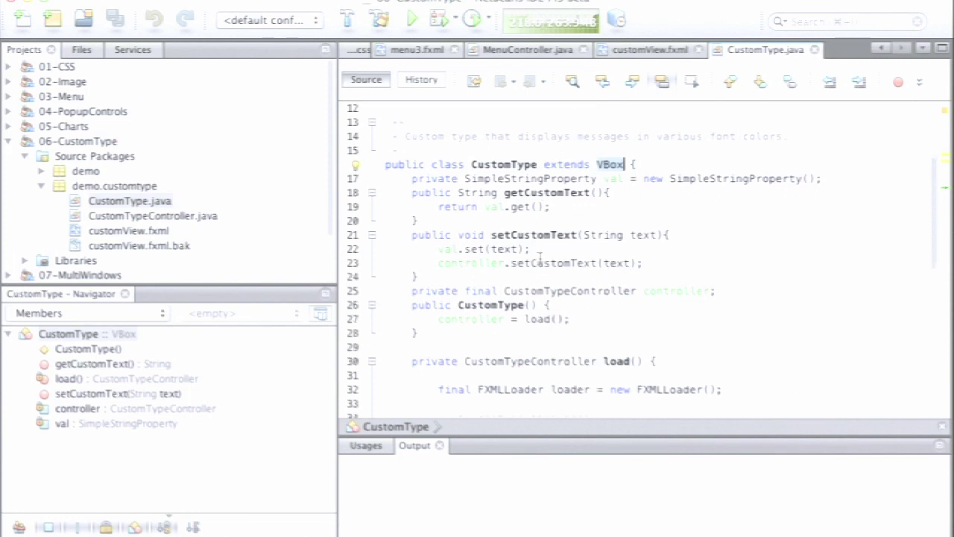
scroll(540, 258, down, 2)
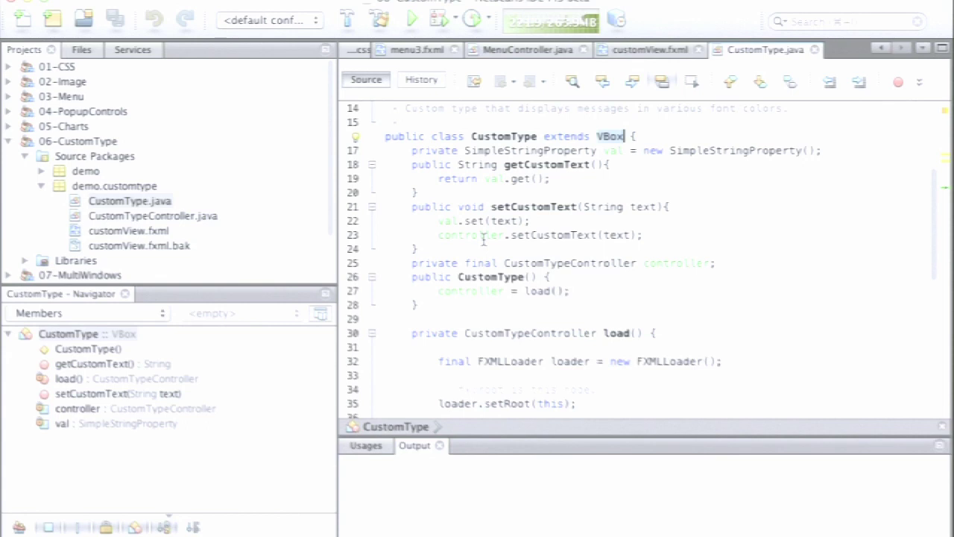
- Examine the CustomType constructor and the load() method, including the FXMLLoader's root, class loader and location calls
scroll(483, 240, down, 2)
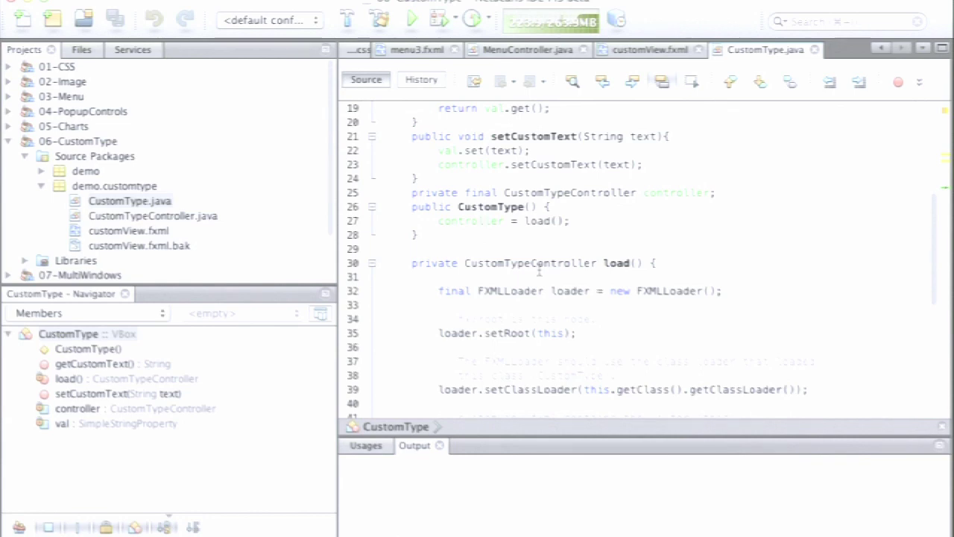
scroll(539, 272, down, 2)
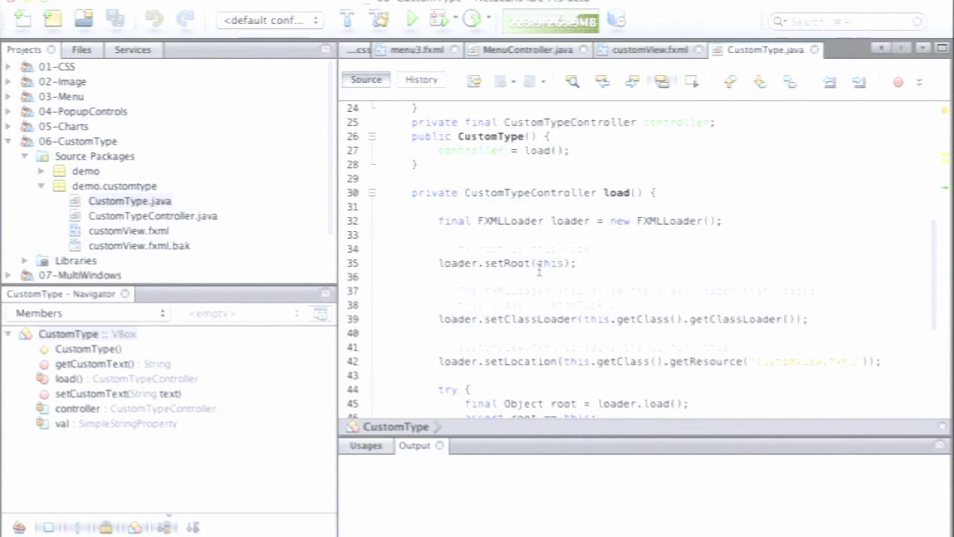
scroll(538, 270, down, 1)
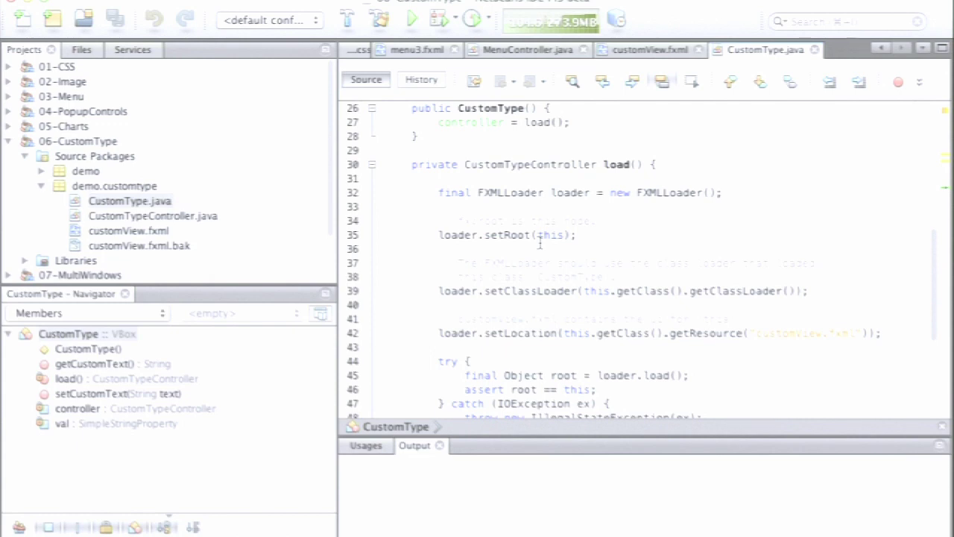
scroll(539, 244, down, 1)
click(545, 276)
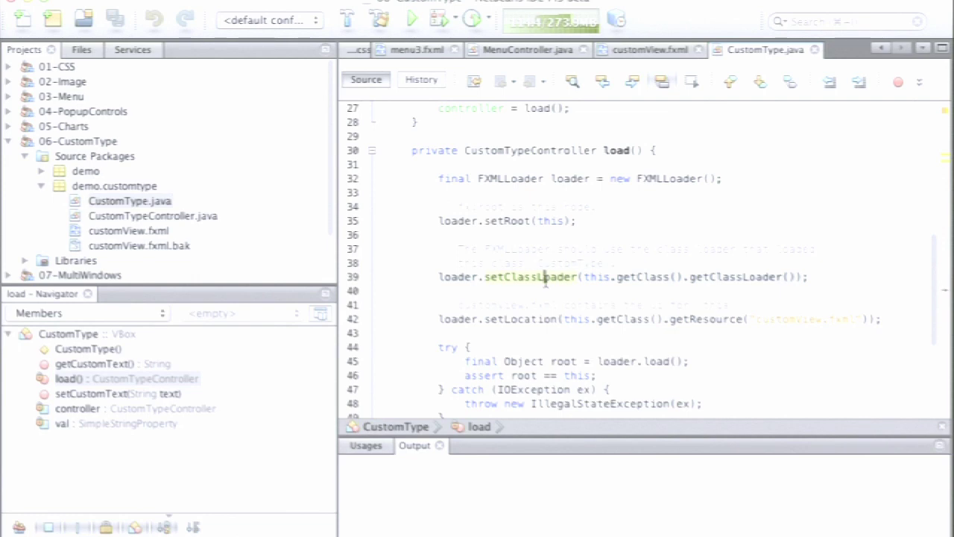
scroll(545, 278, down, 2)
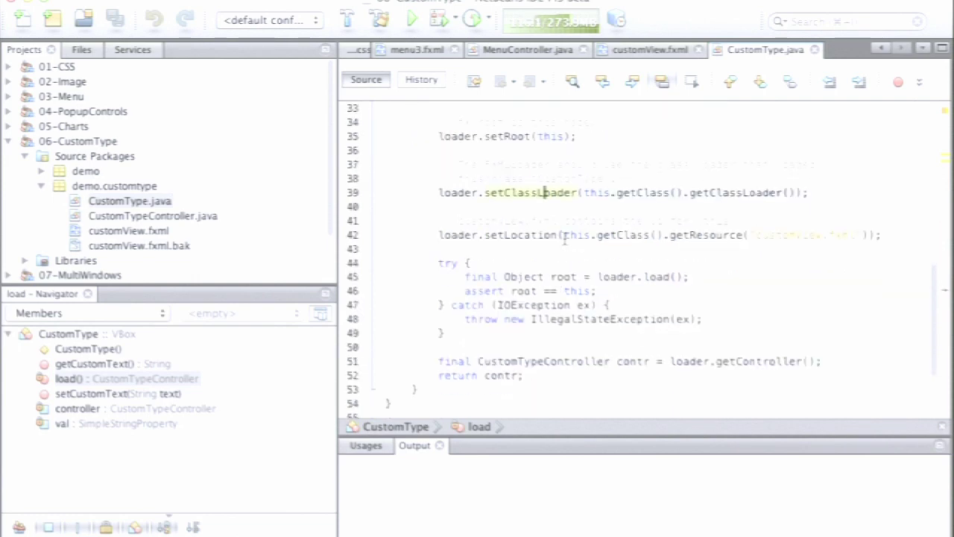
scroll(564, 237, down, 3)
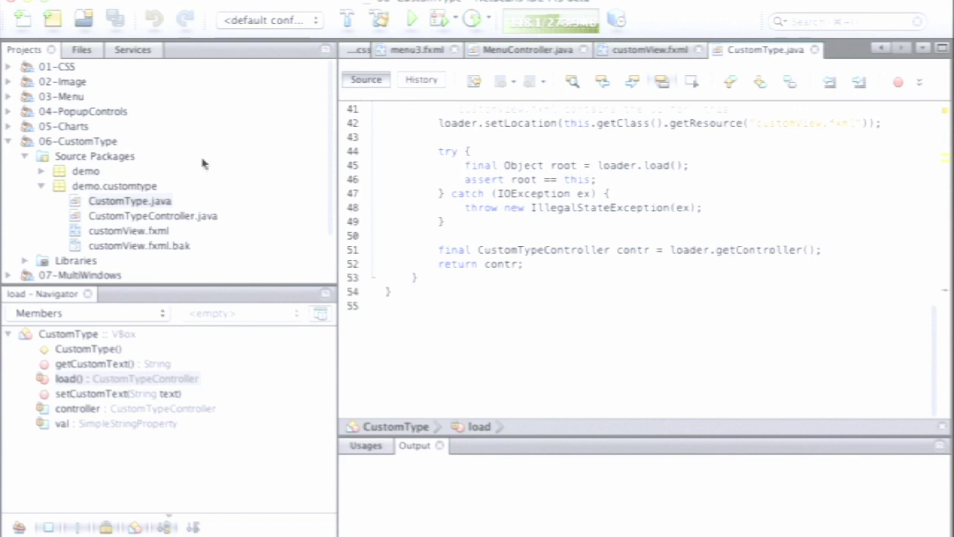
- Clean and build the 06-CustomType project
click(78, 143)
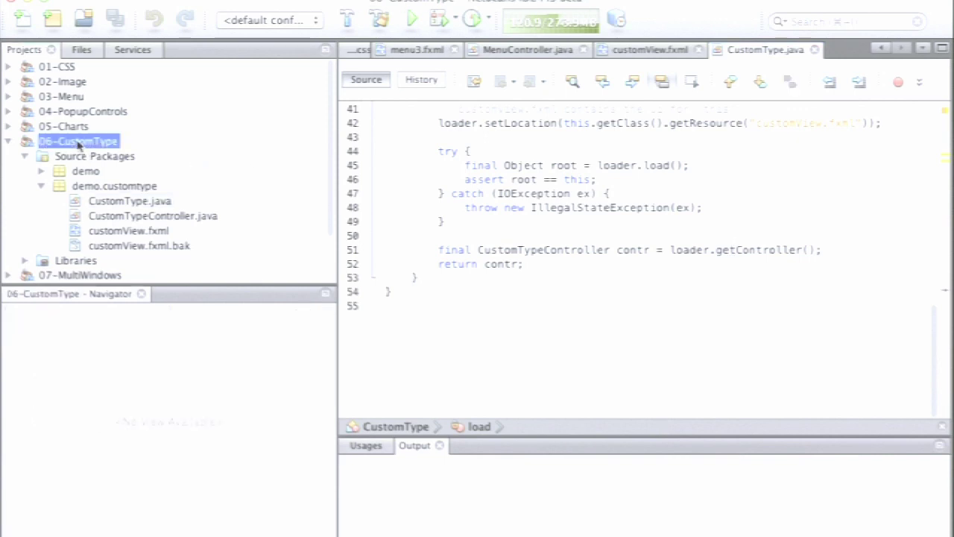
right_click(78, 142)
click(115, 197)
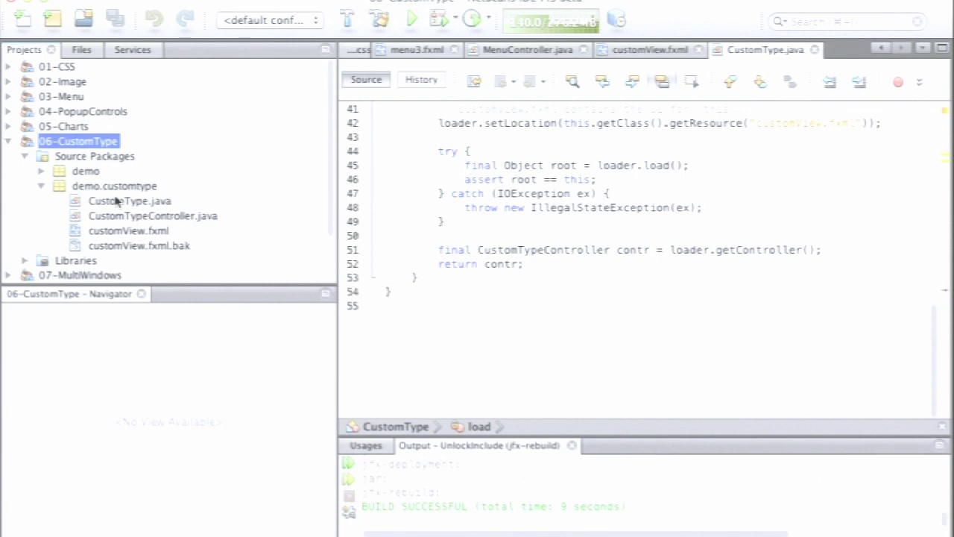
- Open the source of mainLayout.fxml from the demo package and examine the demo.customtype import and the CustomType element
click(43, 172)
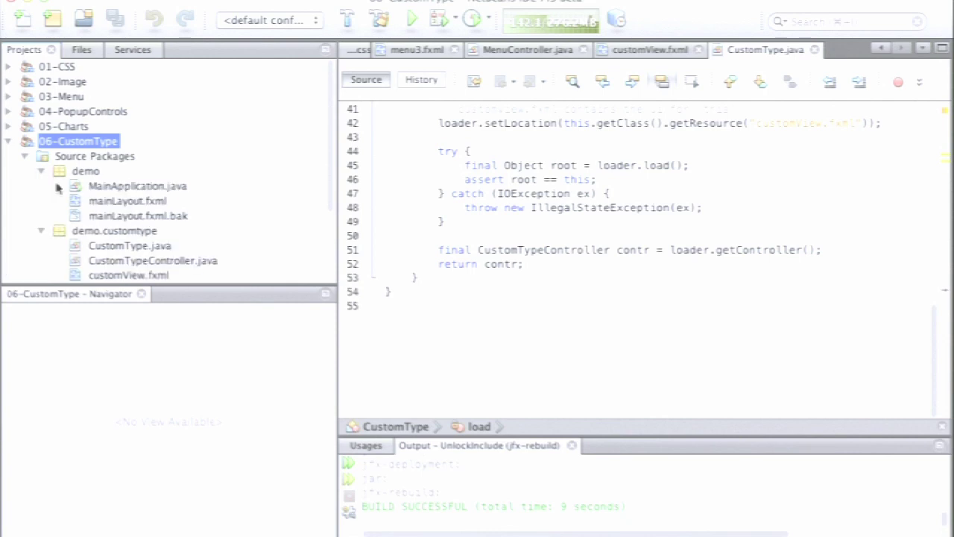
click(109, 202)
right_click(108, 202)
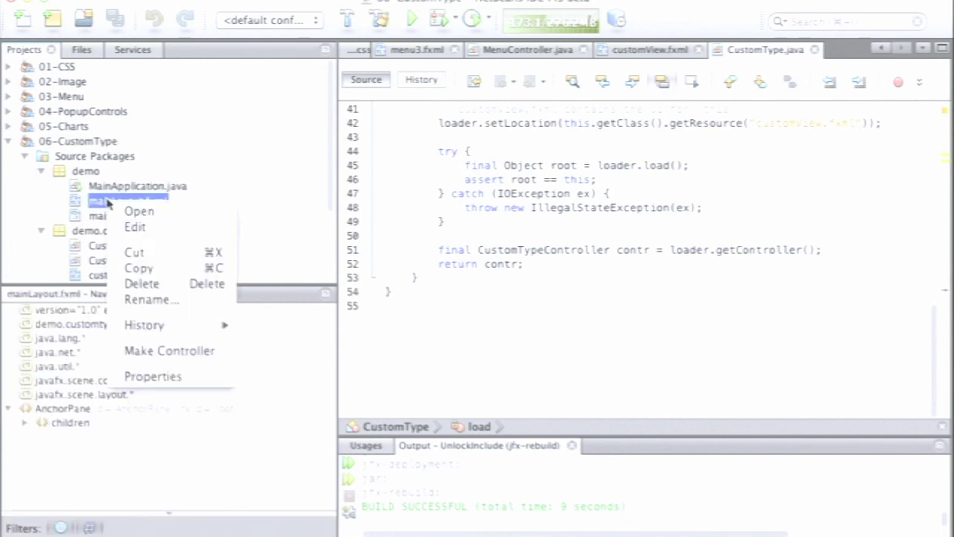
click(135, 227)
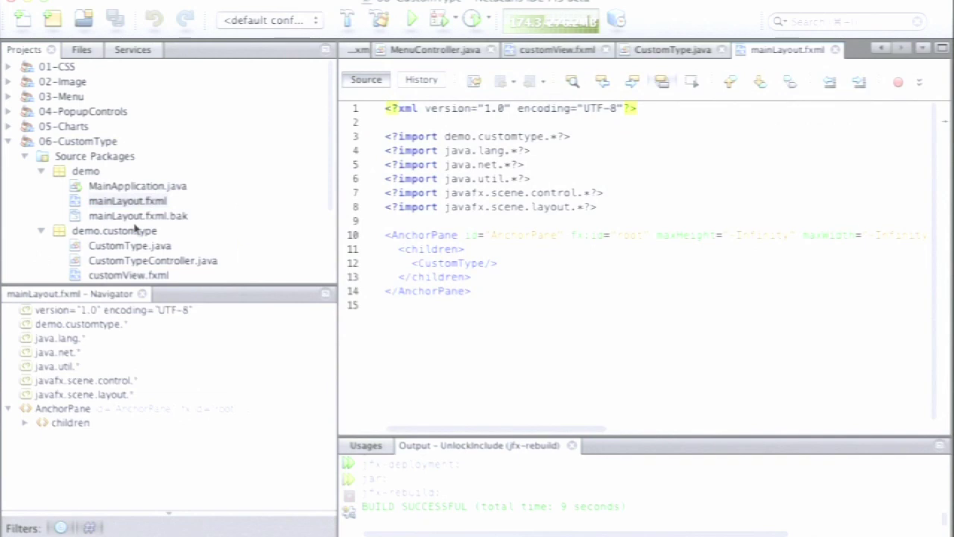
click(580, 133)
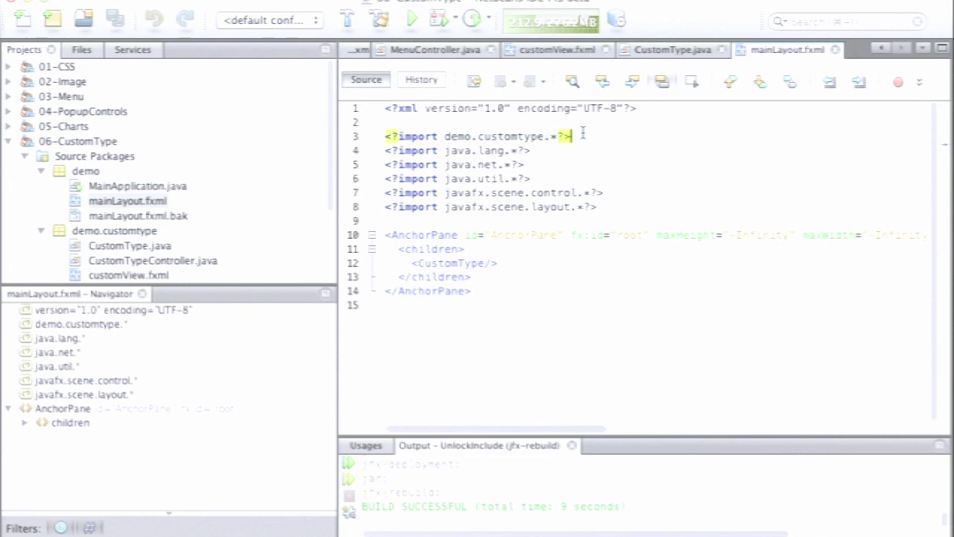
click(506, 263)
- Open mainLayout.fxml in Scene Builder and set up the classpath with 06-CustomType.jar from the project's dist folder to resolve CustomType
double_click(118, 202)
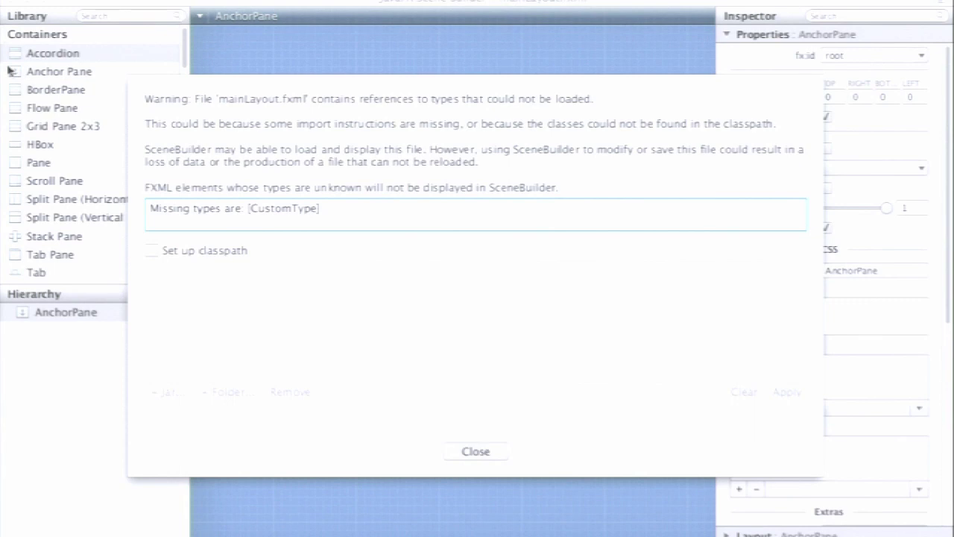
click(151, 252)
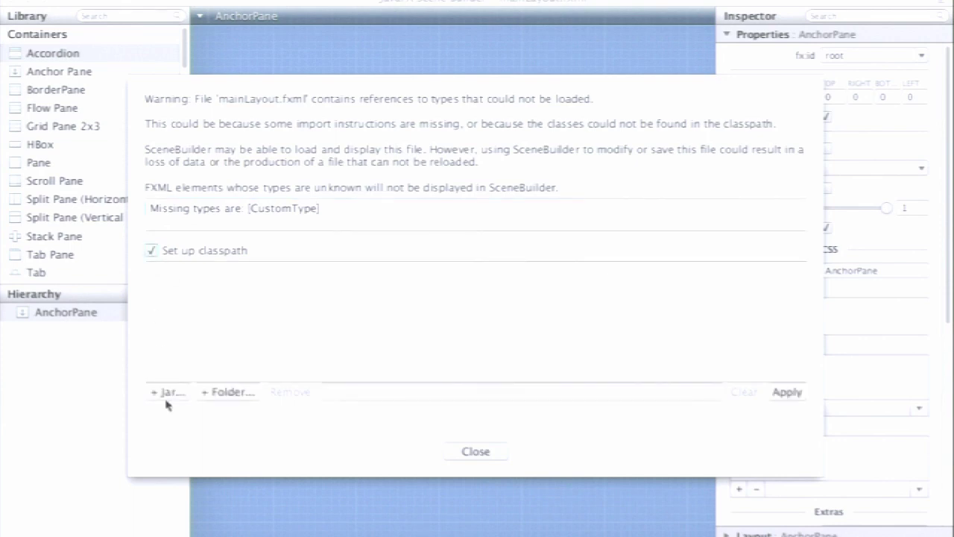
click(167, 392)
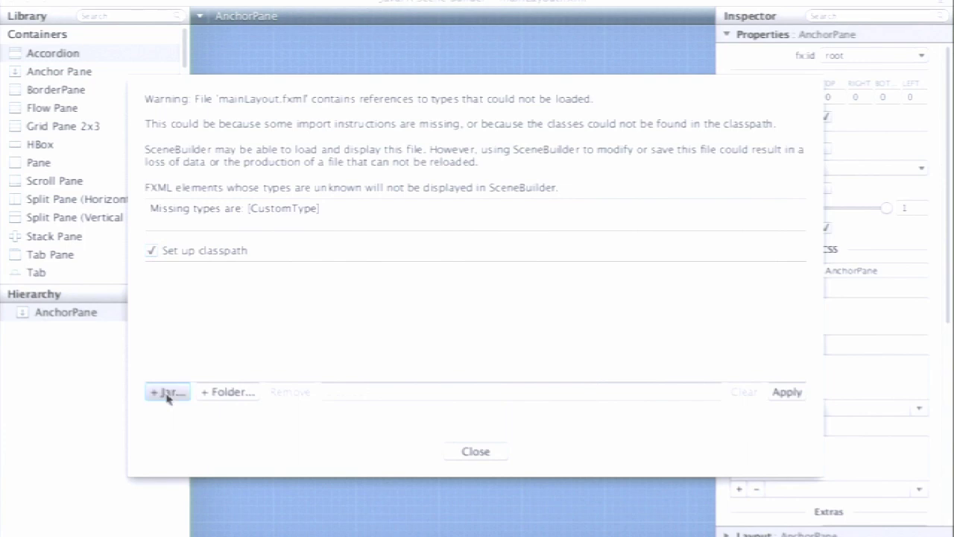
scroll(492, 286, left, 5)
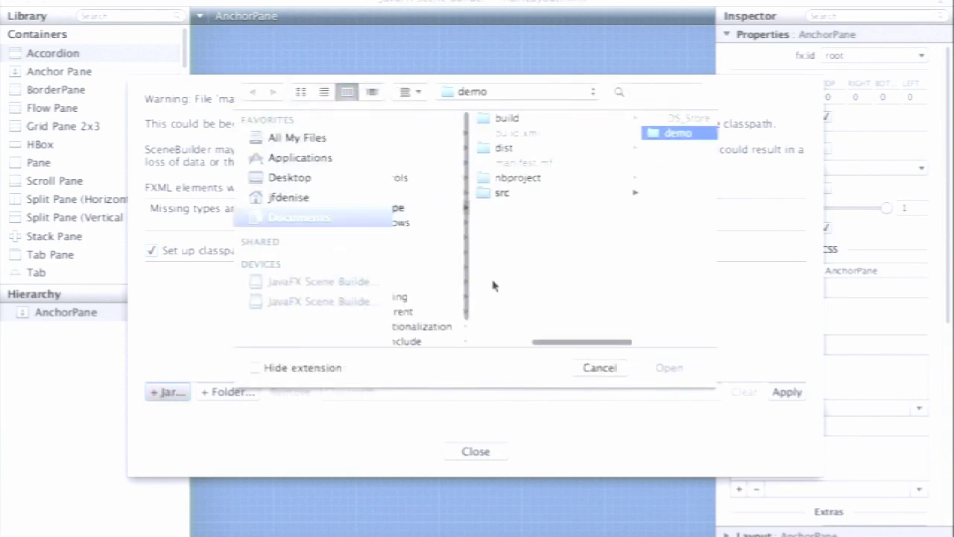
click(511, 156)
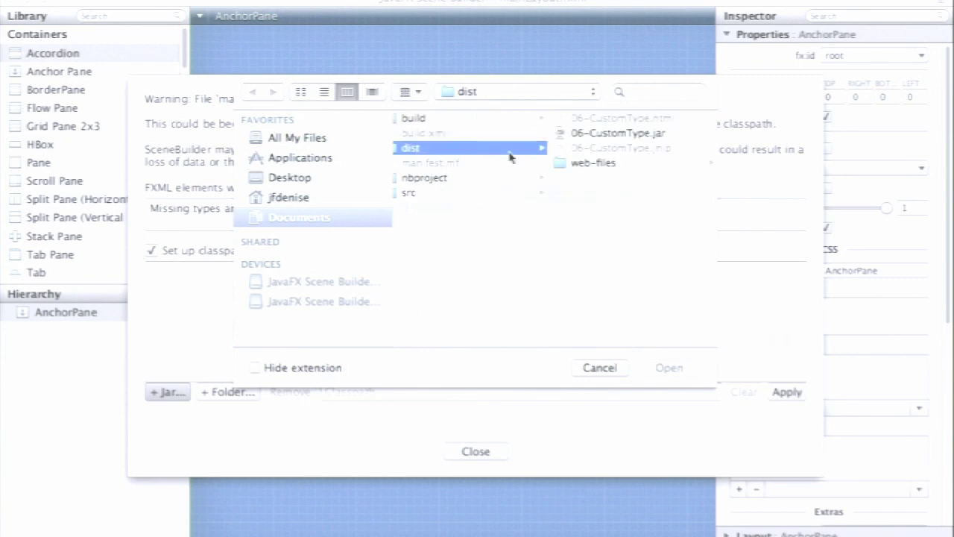
double_click(597, 134)
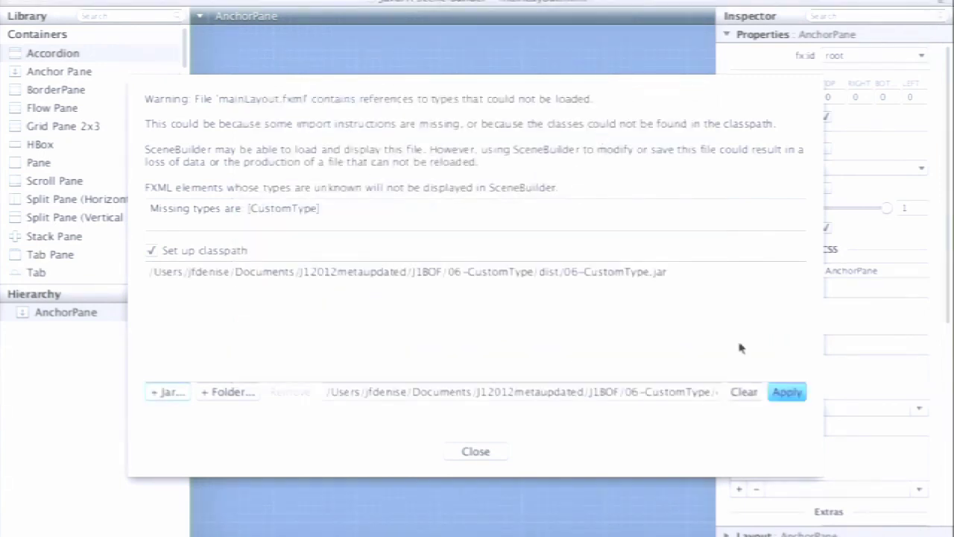
click(790, 397)
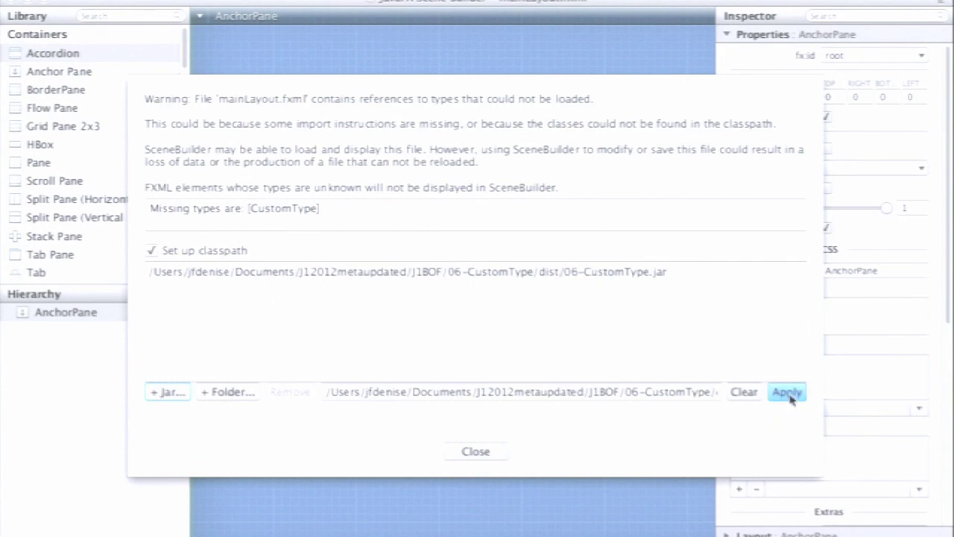
click(787, 393)
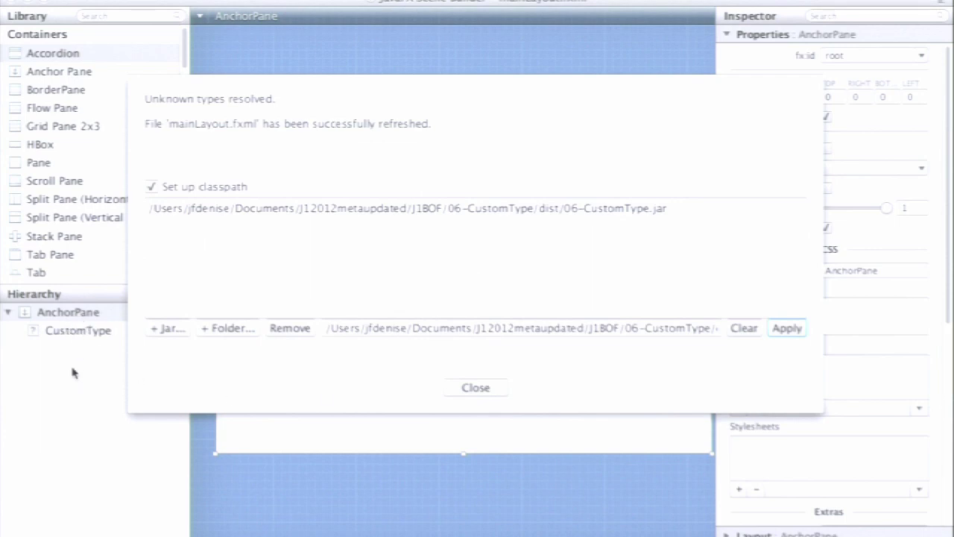
click(475, 387)
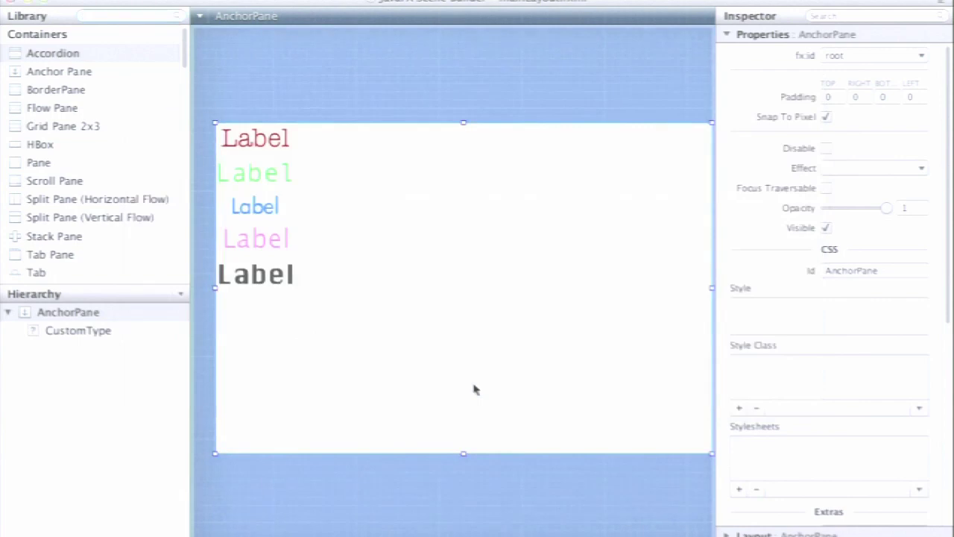
- Move the CustomType element inside the AnchorPane to about X 110, Y 60
click(65, 337)
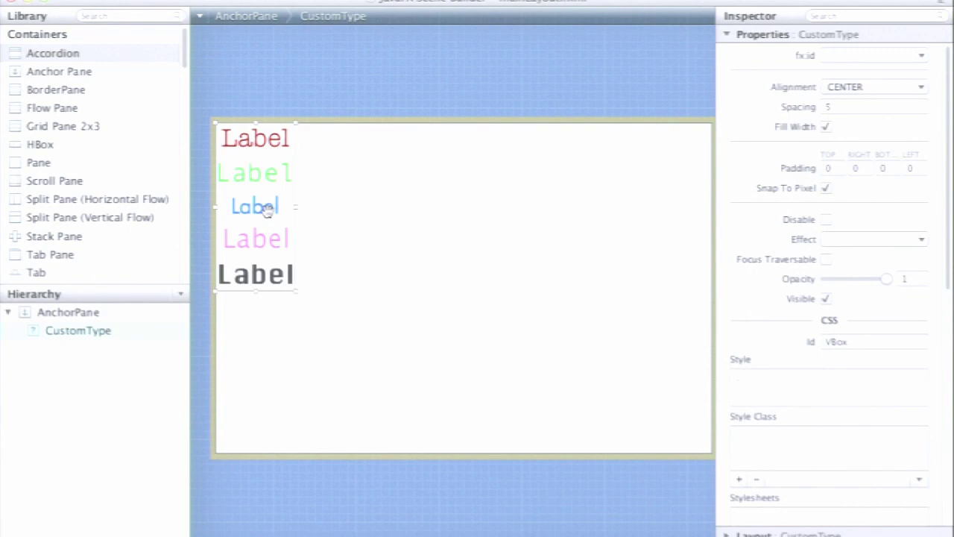
drag(271, 207, 395, 215)
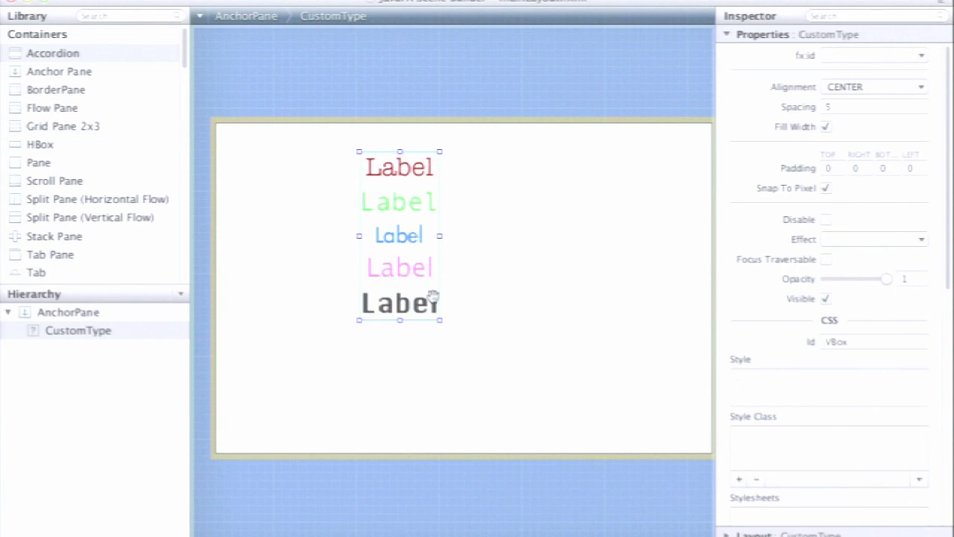
drag(402, 215, 324, 228)
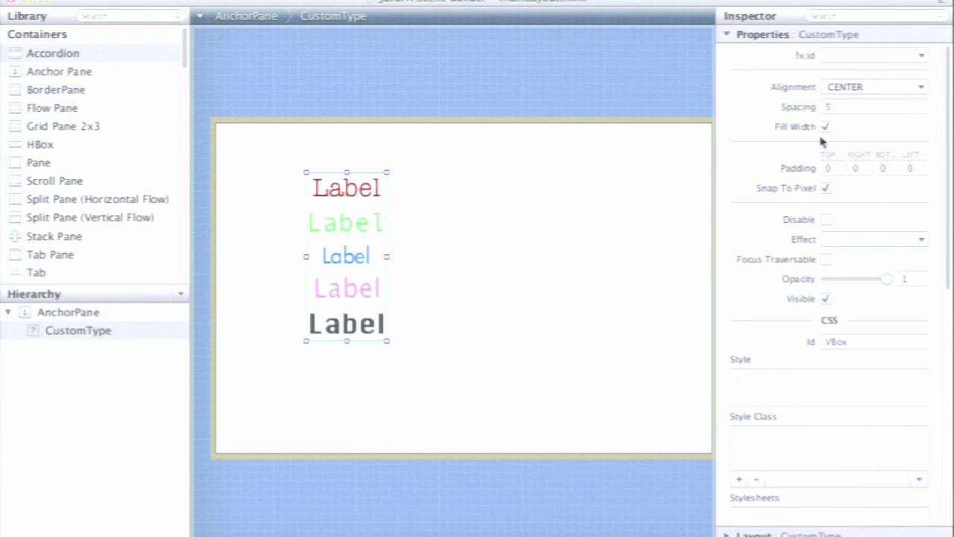
- Set the CustomType element's Custom Text property to "Hello Worlds" and save the layout
scroll(771, 316, down, 5)
scroll(771, 316, down, 8)
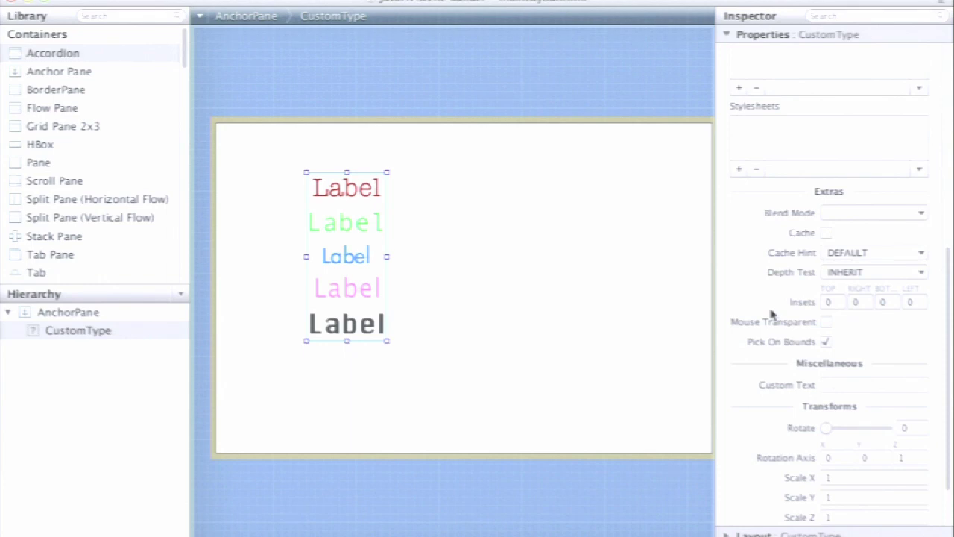
click(846, 383)
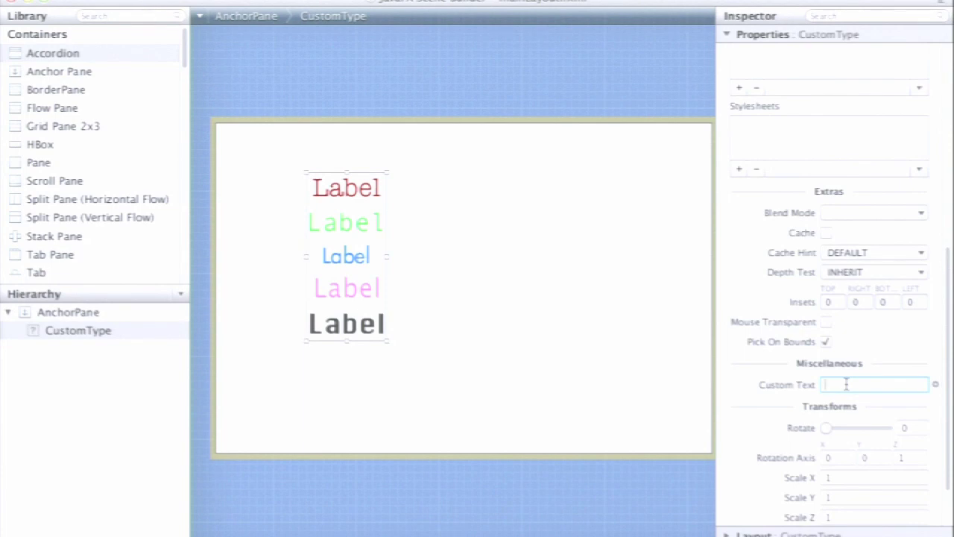
text(Hello Worlds)
key(Return)
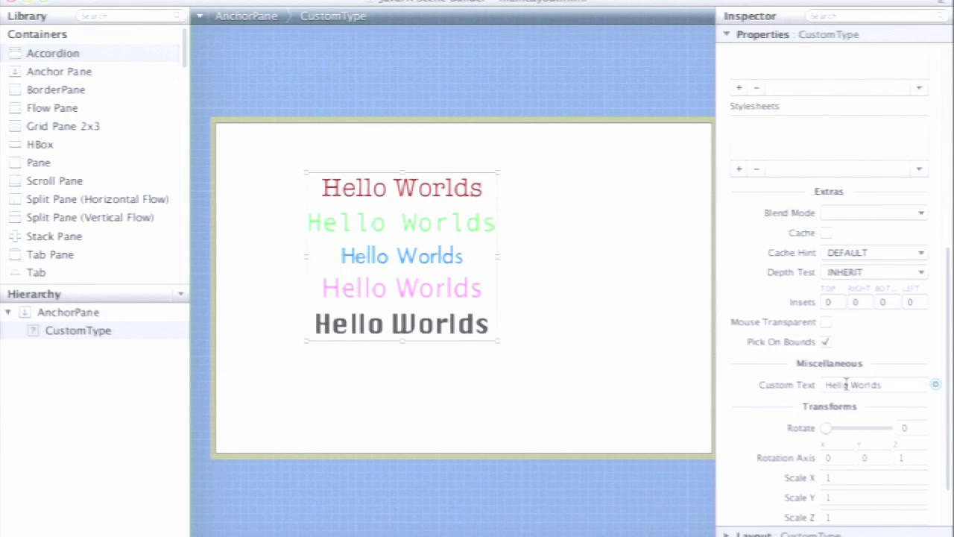
key(super+s)
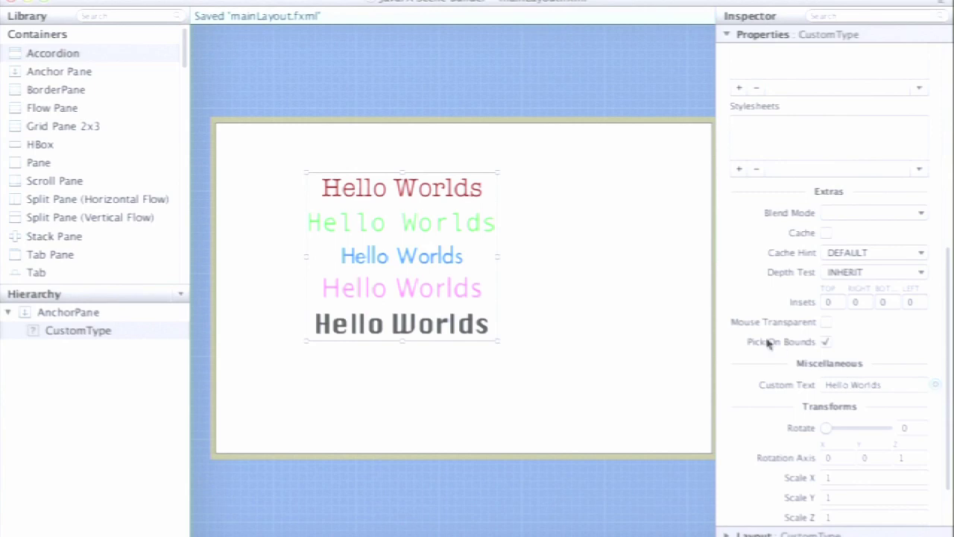
- Switch back to NetBeans and examine the CustomType element's attributes and the scenebuilder-classpath-element instruction in mainLayout.fxml
click(29, 3)
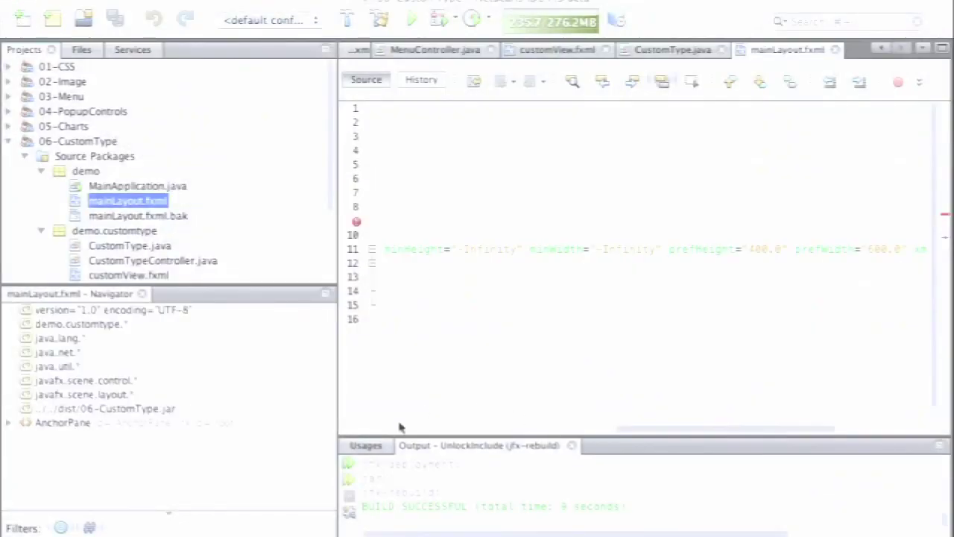
click(432, 278)
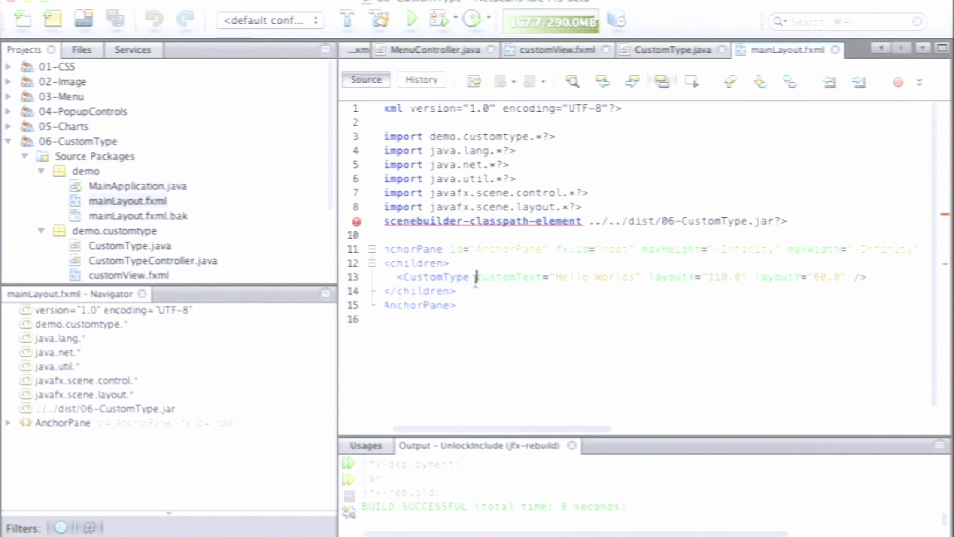
key(Right)
key(Right)
key(Right)
key(Right)
key(Right)
scroll(425, 432, left, 1)
click(406, 222)
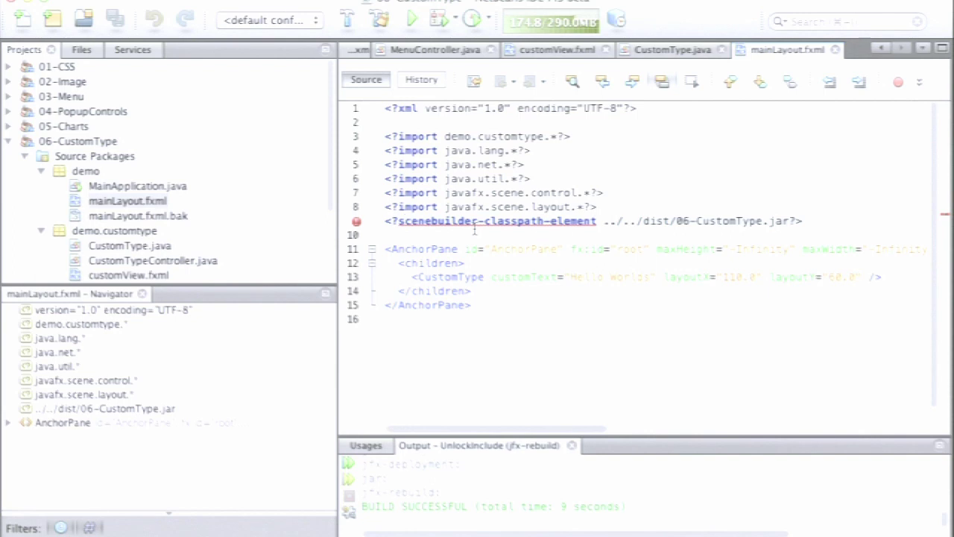
mouse_move(458, 226)
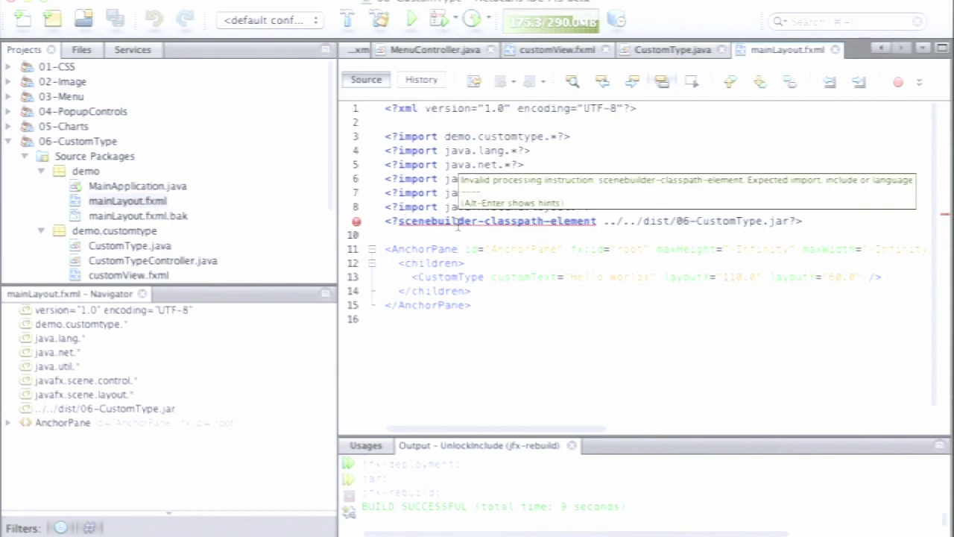